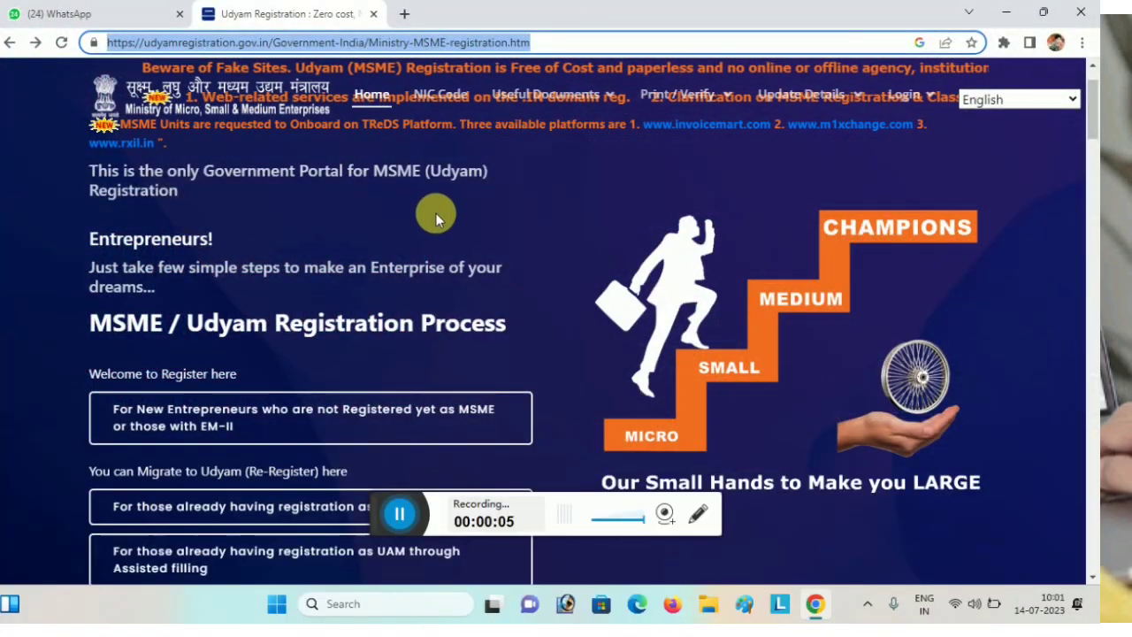
# - Start a new-entrepreneur registration and verify the Aadhaar number and name with the OTP
pyautogui.click(435, 213)
pyautogui.moveTo(1093, 99)
pyautogui.mouseDown()
pyautogui.moveTo(1091, 144)
pyautogui.moveTo(1092, 105)
pyautogui.mouseUp()
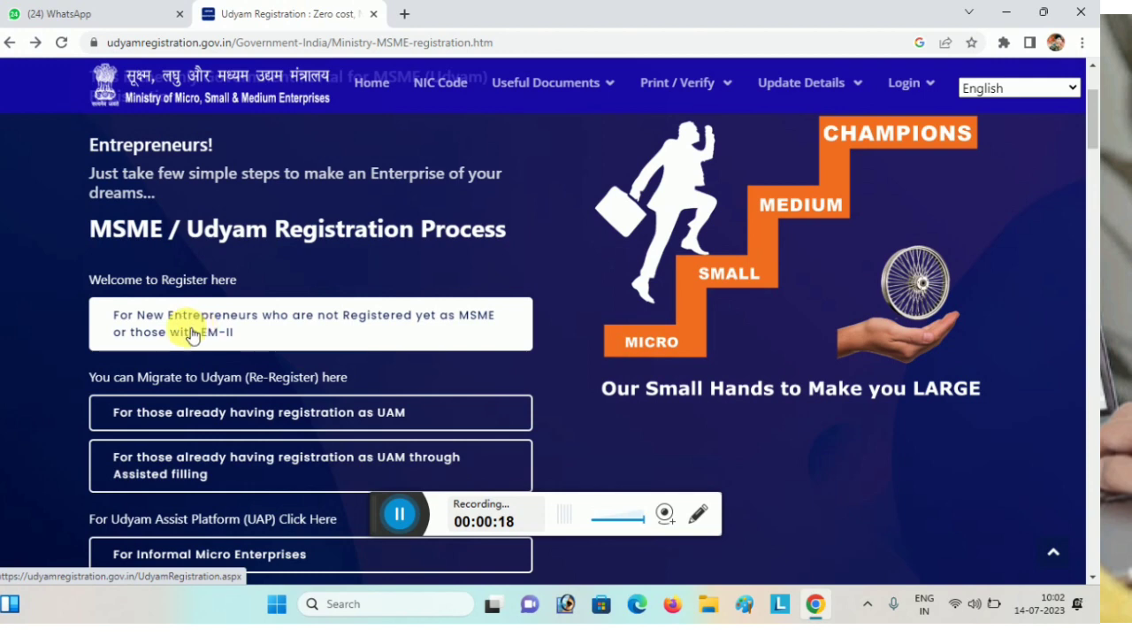
pyautogui.click(202, 332)
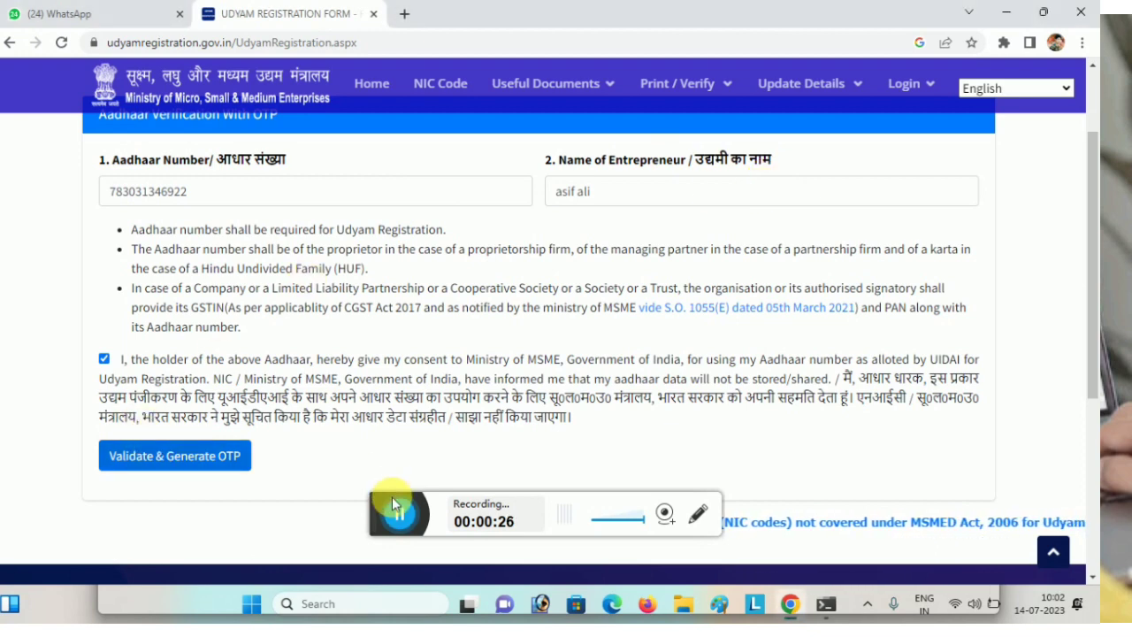
pyautogui.click(398, 513)
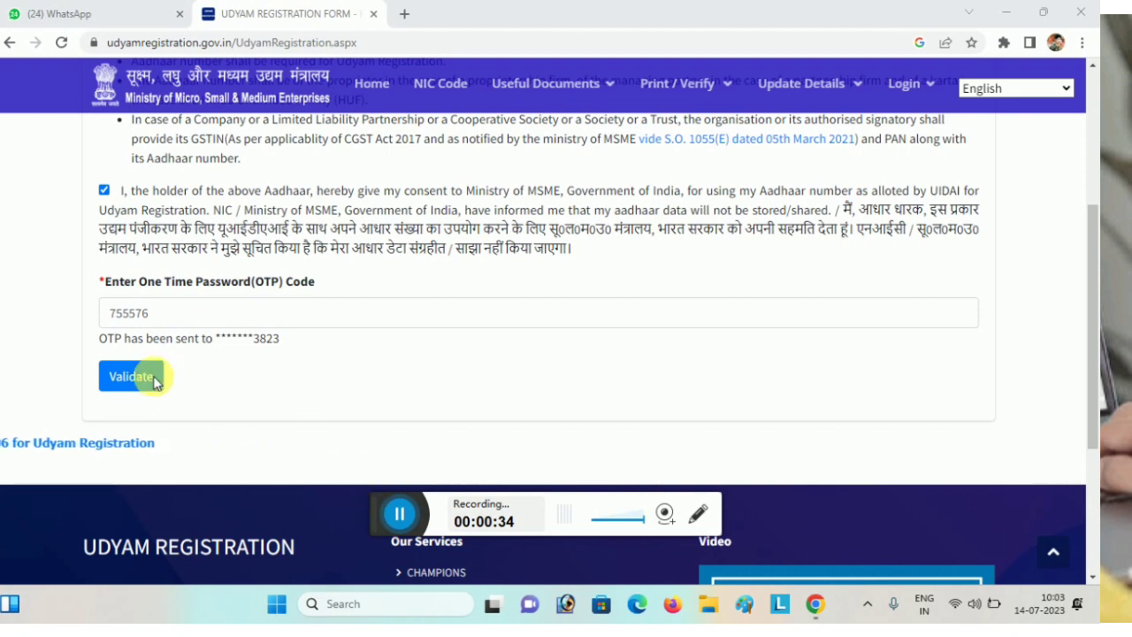
pyautogui.click(133, 376)
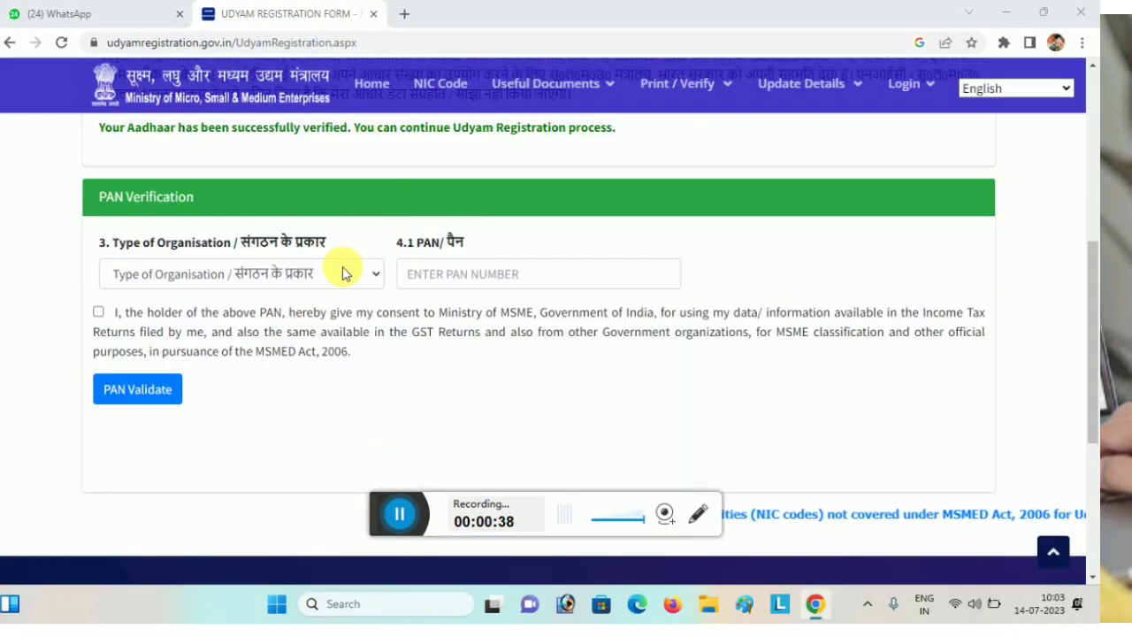
# - Choose '1. Proprietary' as organisation type, then enter and validate the PAN with consent
pyautogui.click(328, 285)
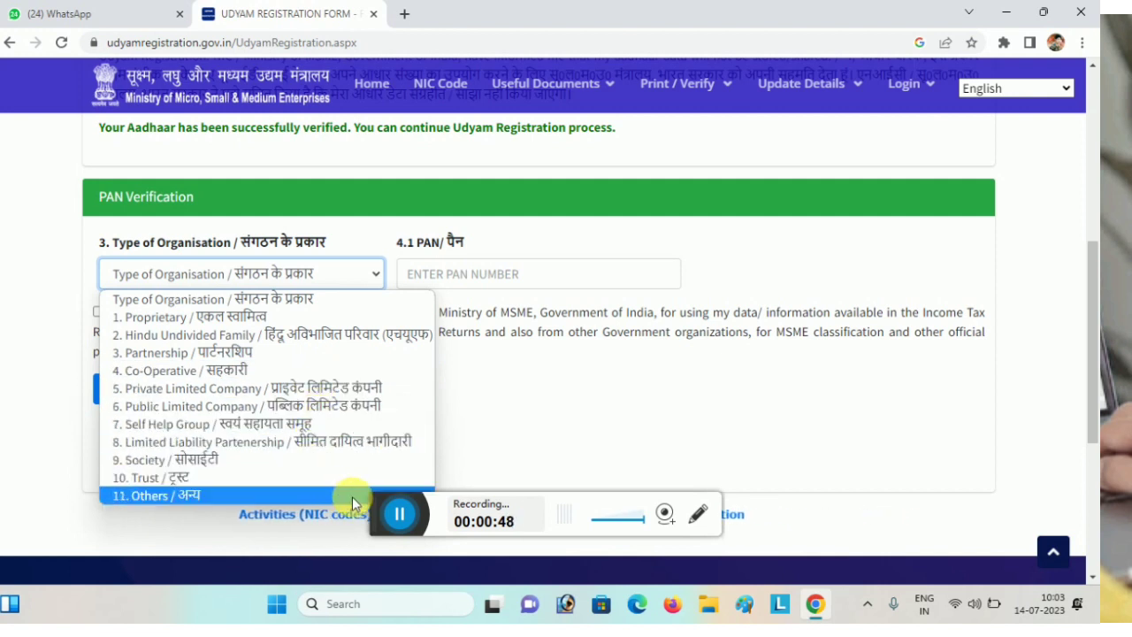
pyautogui.click(331, 316)
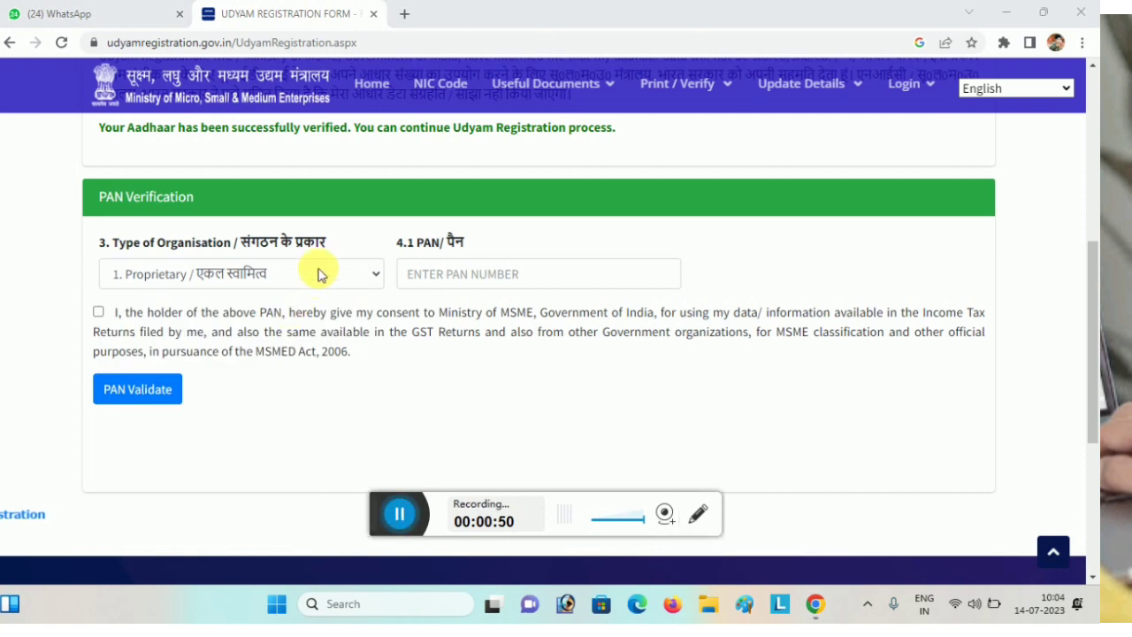
pyautogui.click(285, 274)
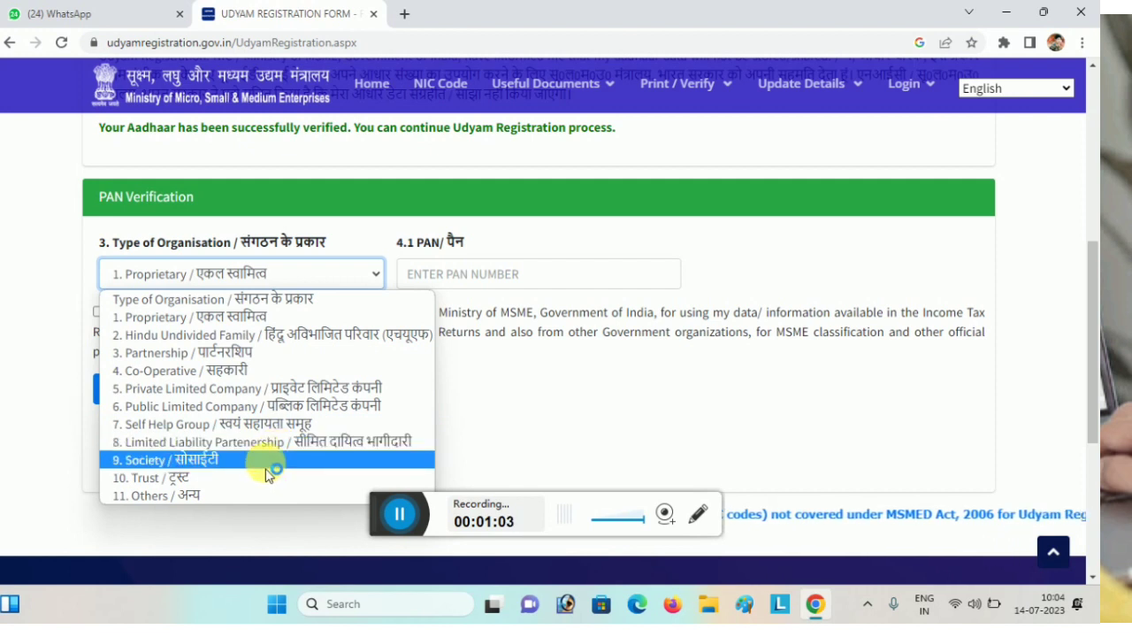
pyautogui.click(292, 318)
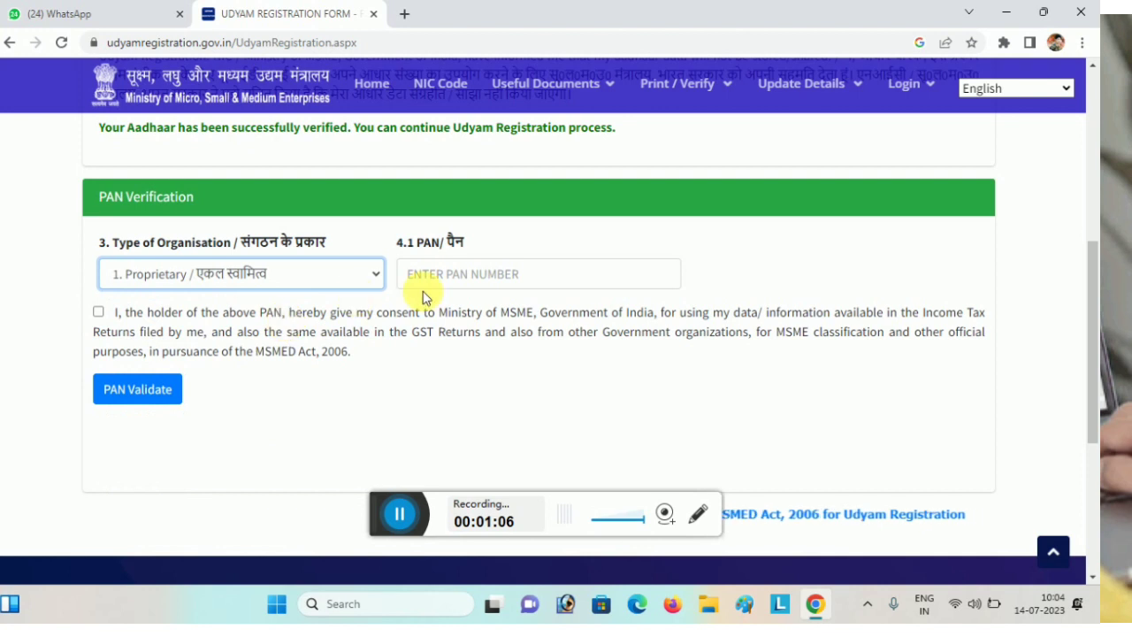
pyautogui.click(461, 276)
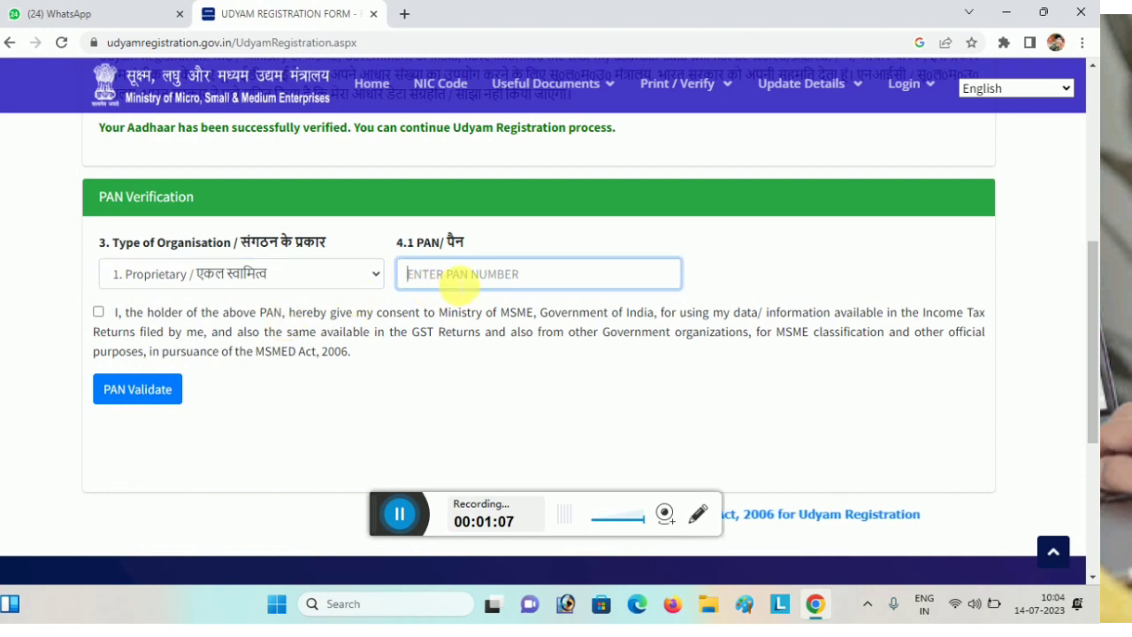
pyautogui.click(399, 512)
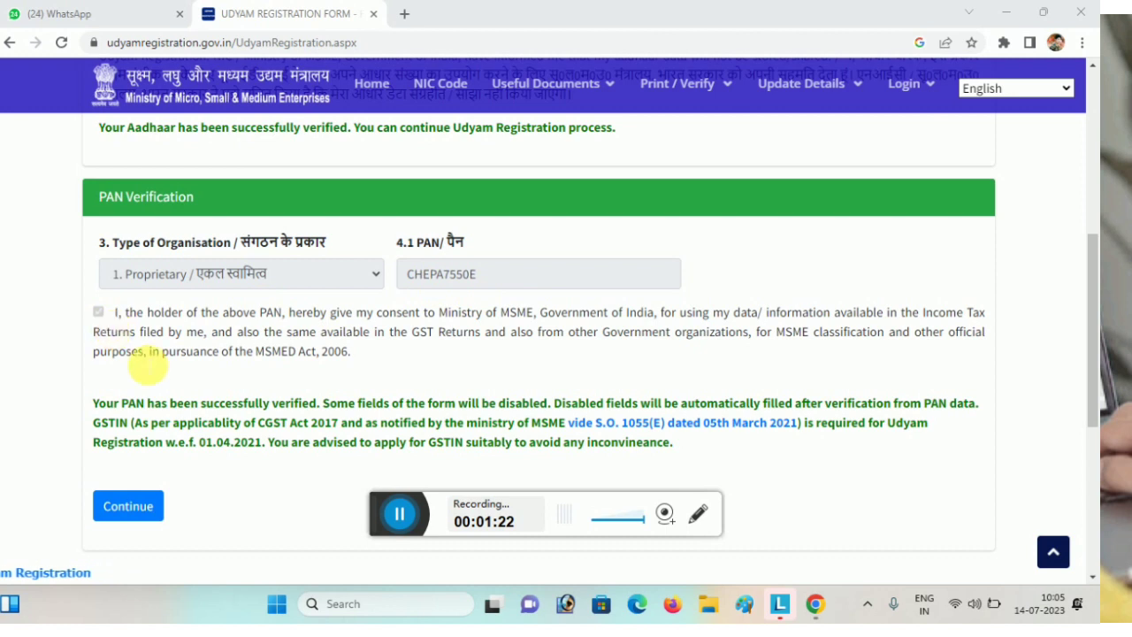
pyautogui.click(108, 508)
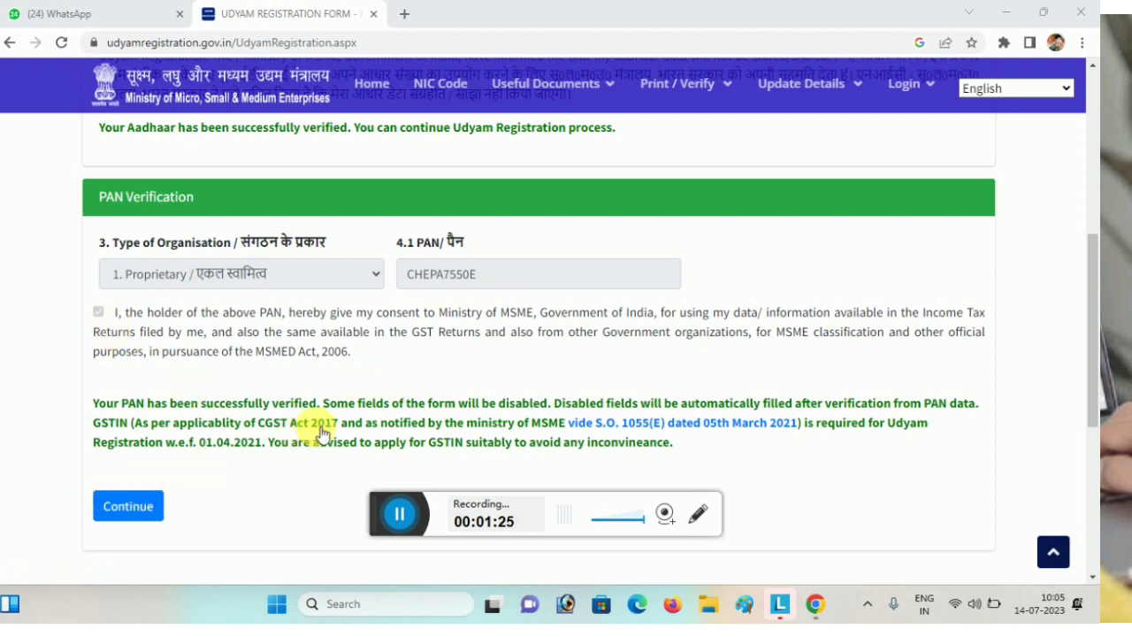
# - Mark No for GSTIN, enter mobile and e-mail, and set OBC, Male, Divyang No
pyautogui.click(128, 507)
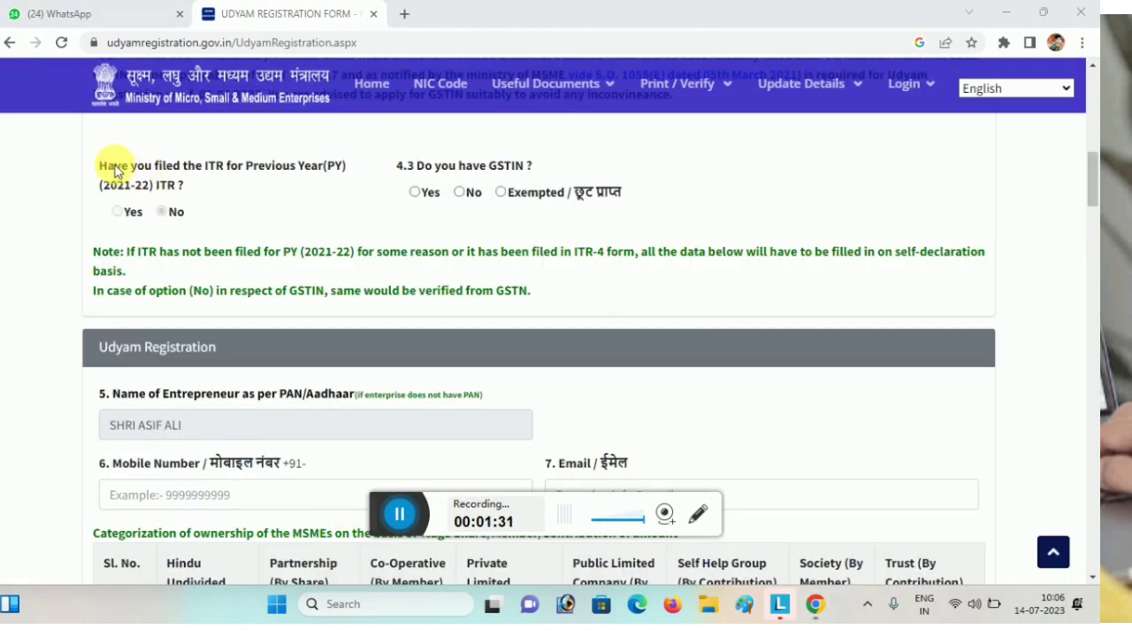
pyautogui.moveTo(100, 168); pyautogui.dragTo(248, 178)
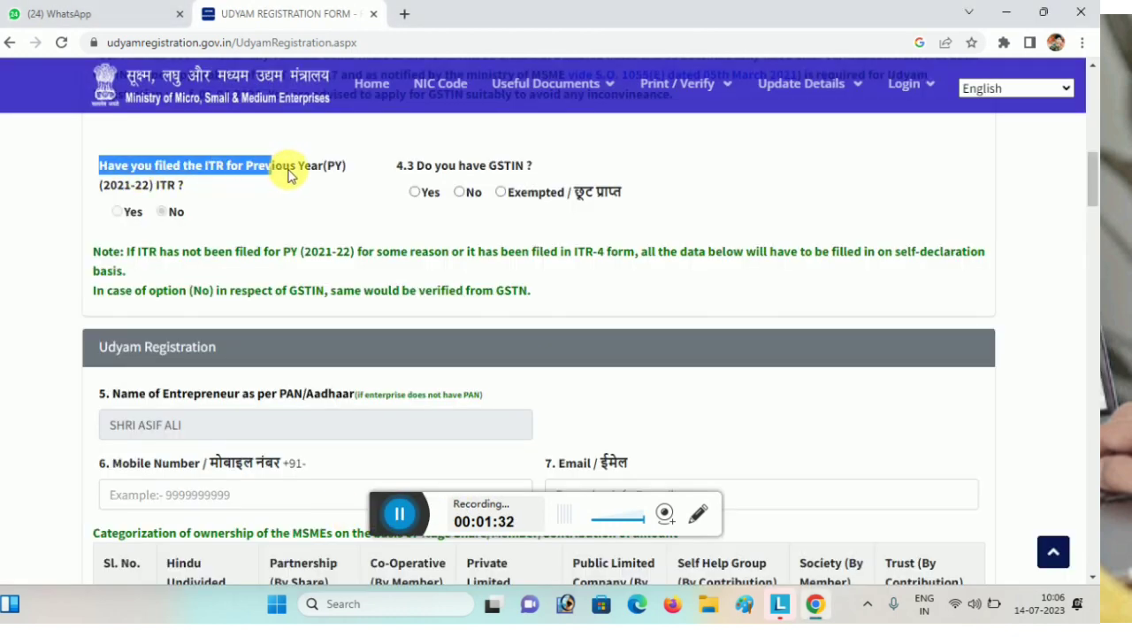
pyautogui.moveTo(323, 179); pyautogui.dragTo(325, 171)
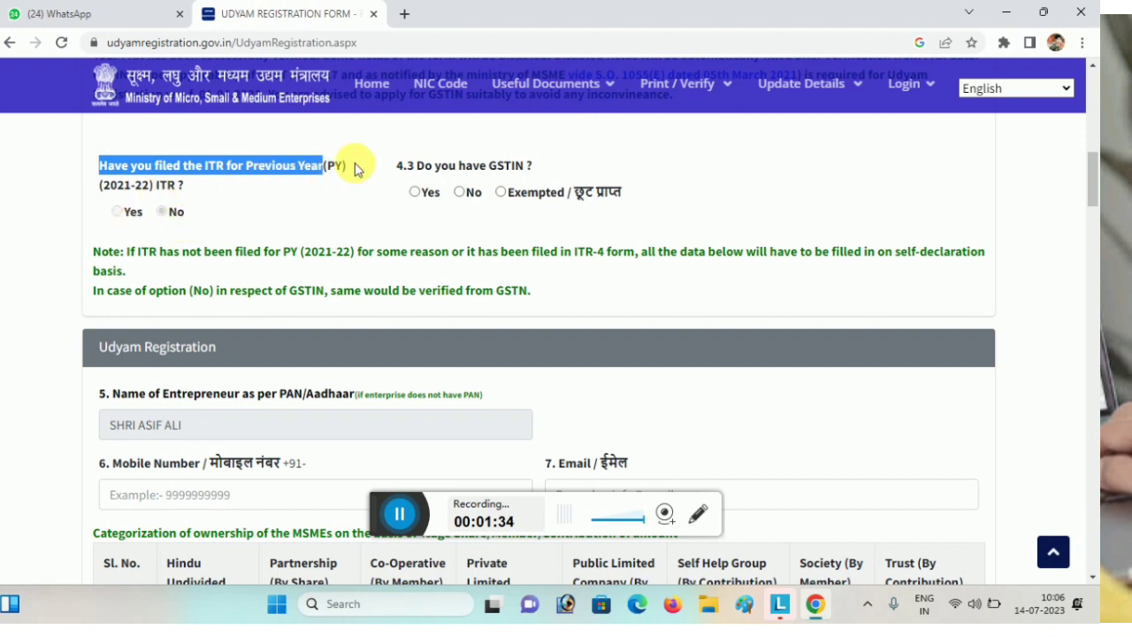
pyautogui.moveTo(417, 168); pyautogui.dragTo(512, 180)
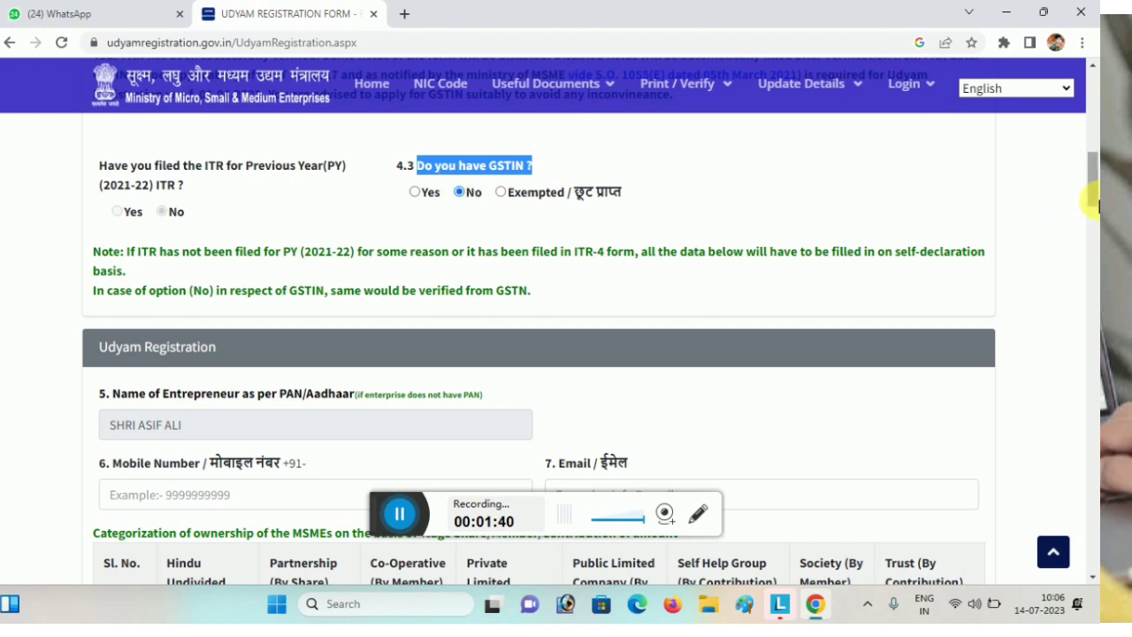
pyautogui.moveTo(1095, 202); pyautogui.dragTo(1096, 227)
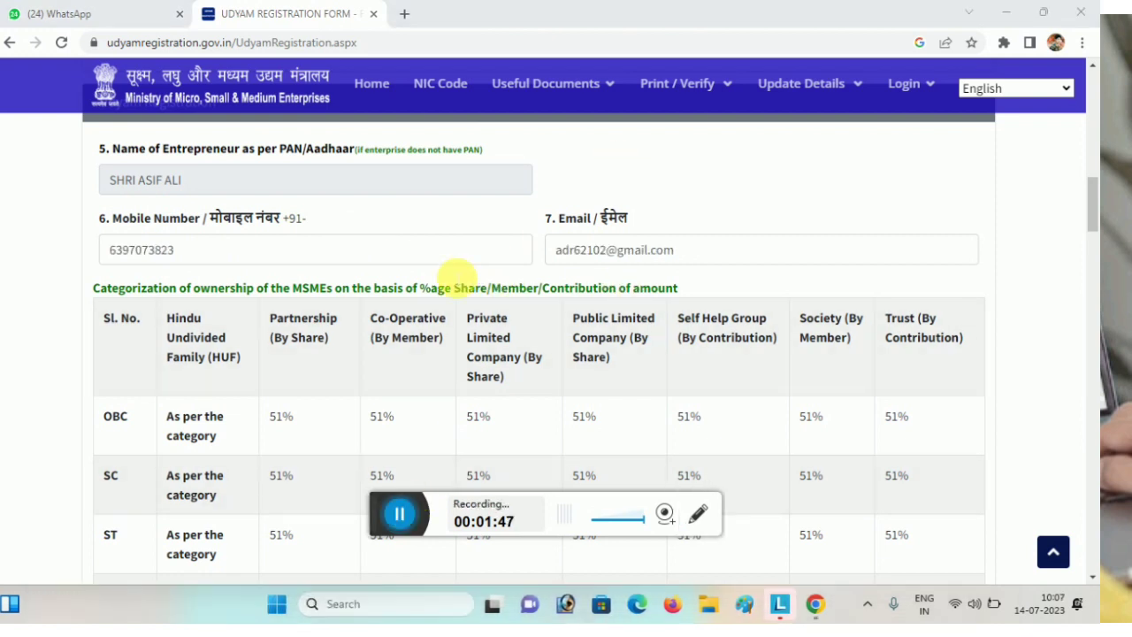
pyautogui.click(408, 522)
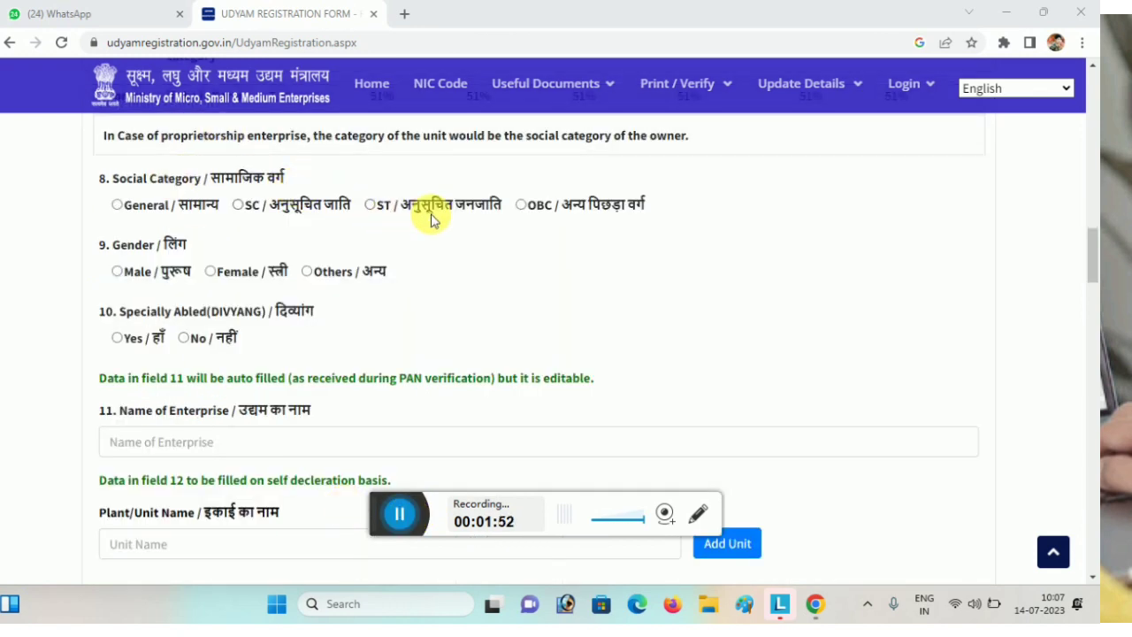
pyautogui.click(523, 209)
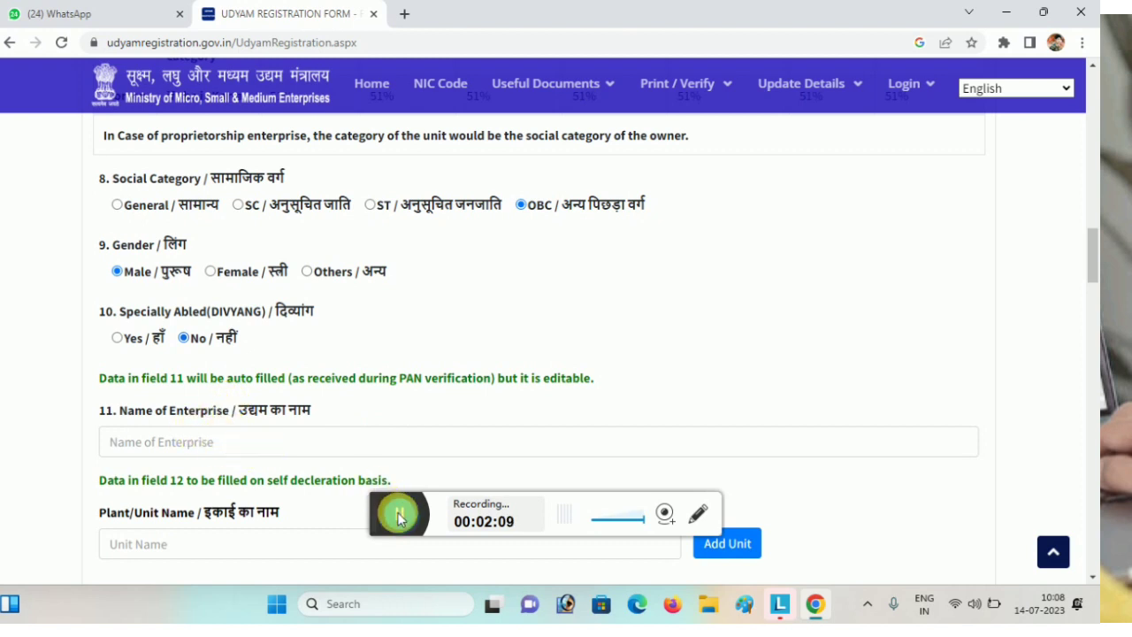
pyautogui.click(399, 518)
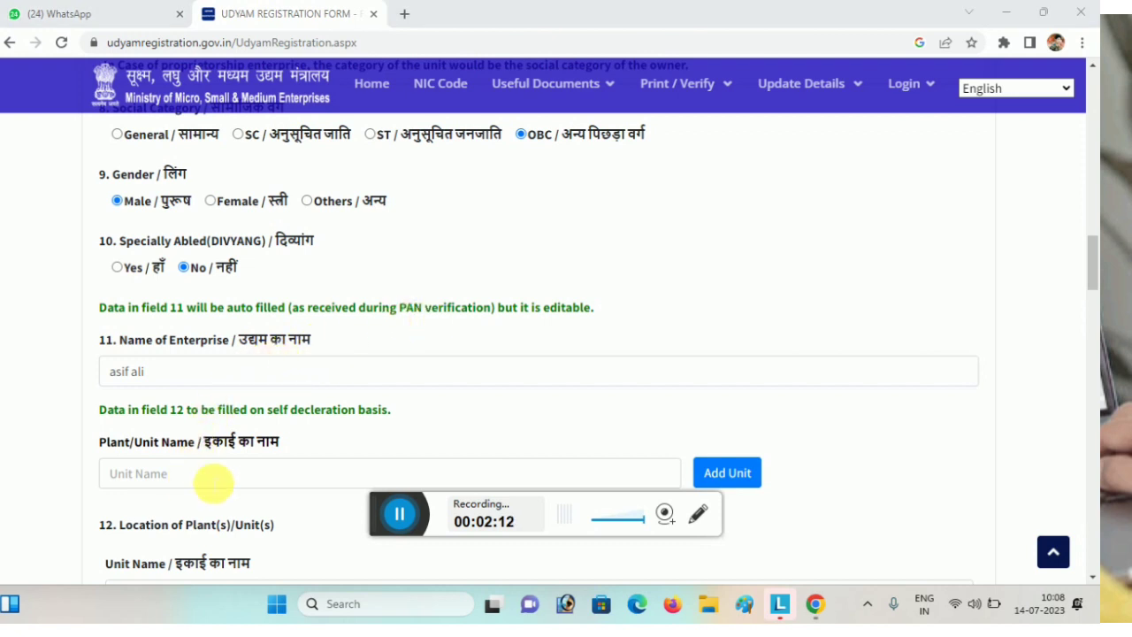
# - Name the enterprise and add the medical store as a plant unit
pyautogui.click(405, 513)
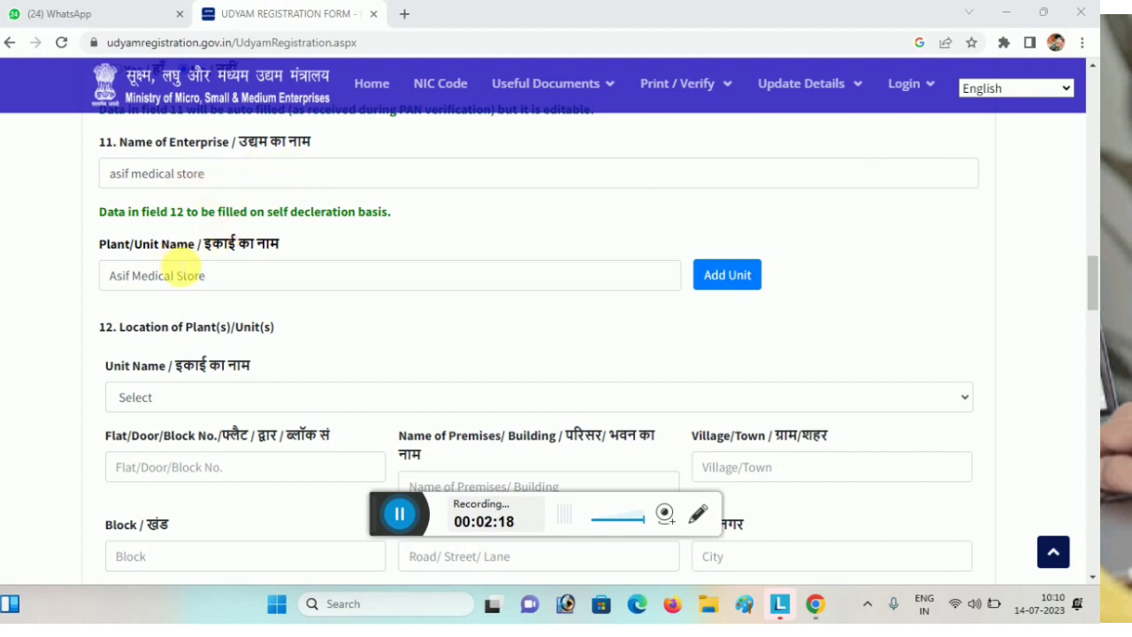
pyautogui.click(715, 269)
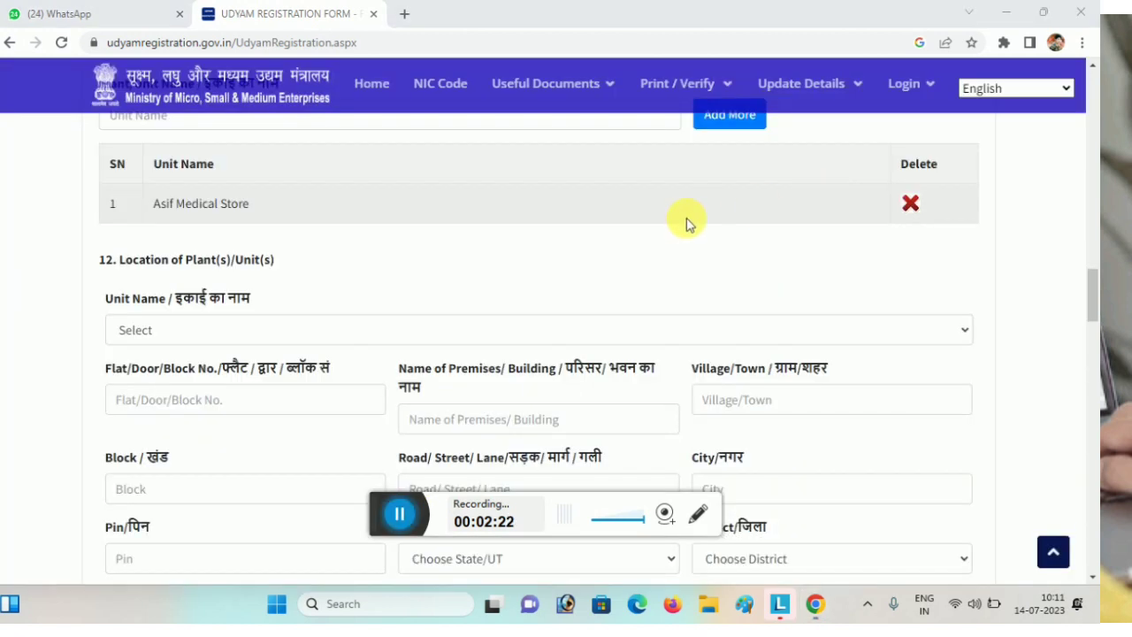
pyautogui.click(262, 340)
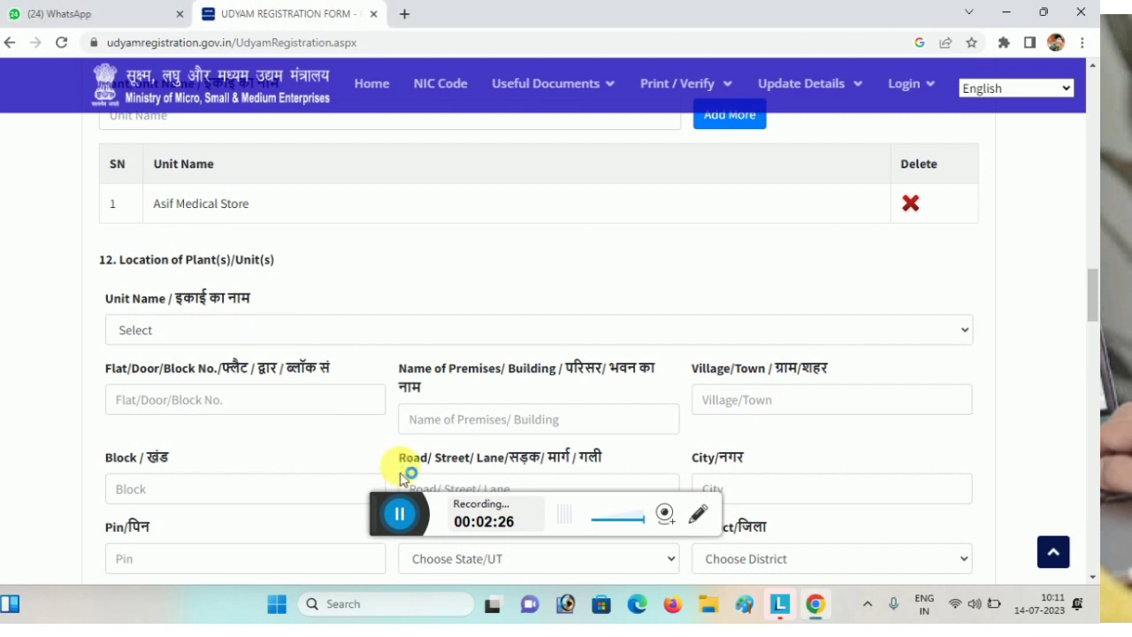
# - Select the medical store unit and fill in its plant location address
pyautogui.click(423, 334)
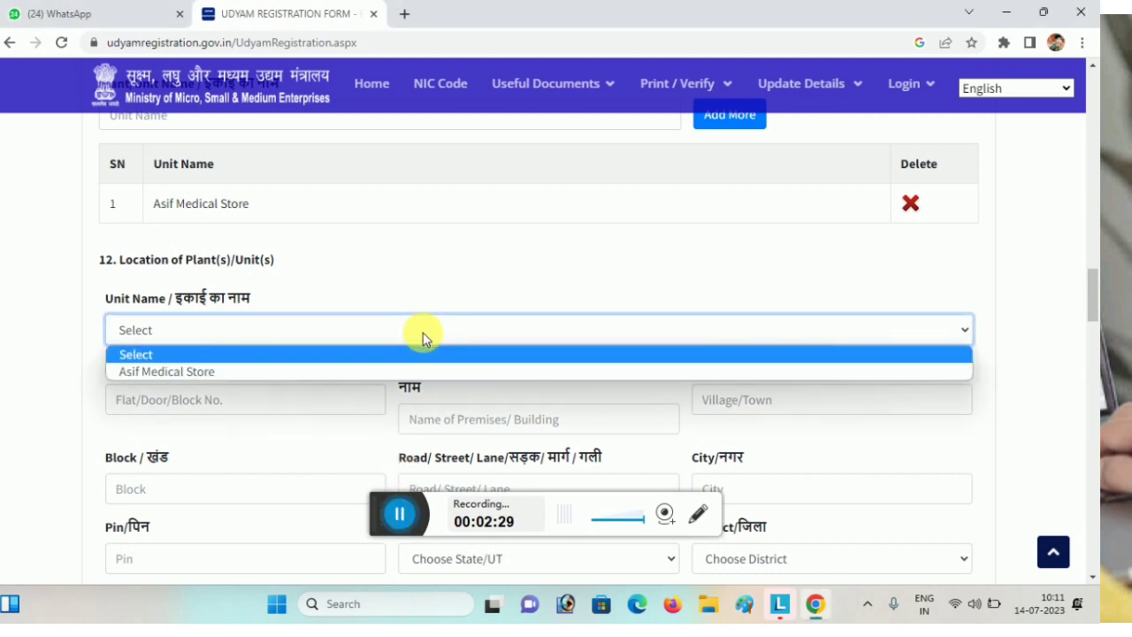
pyautogui.click(361, 375)
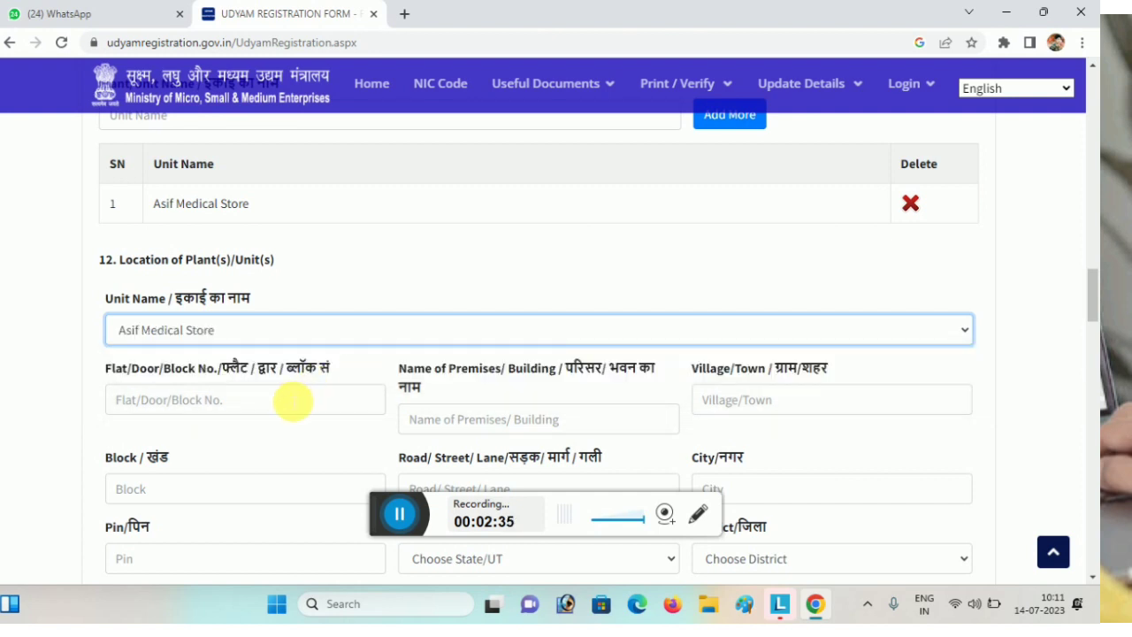
pyautogui.click(293, 402)
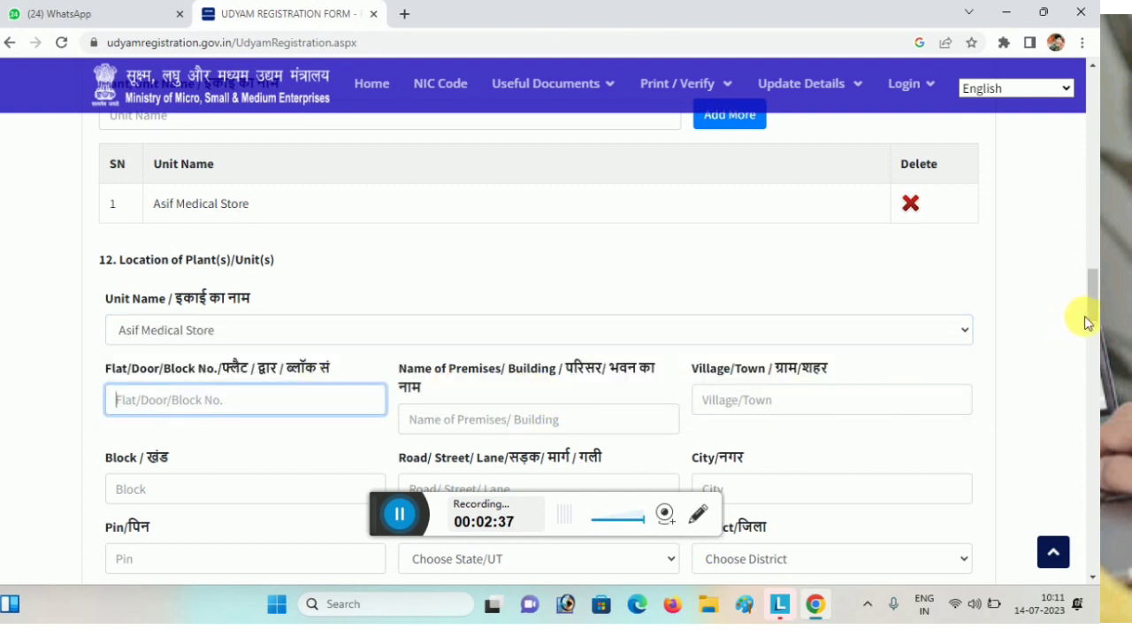
pyautogui.moveTo(1096, 317); pyautogui.dragTo(1092, 338)
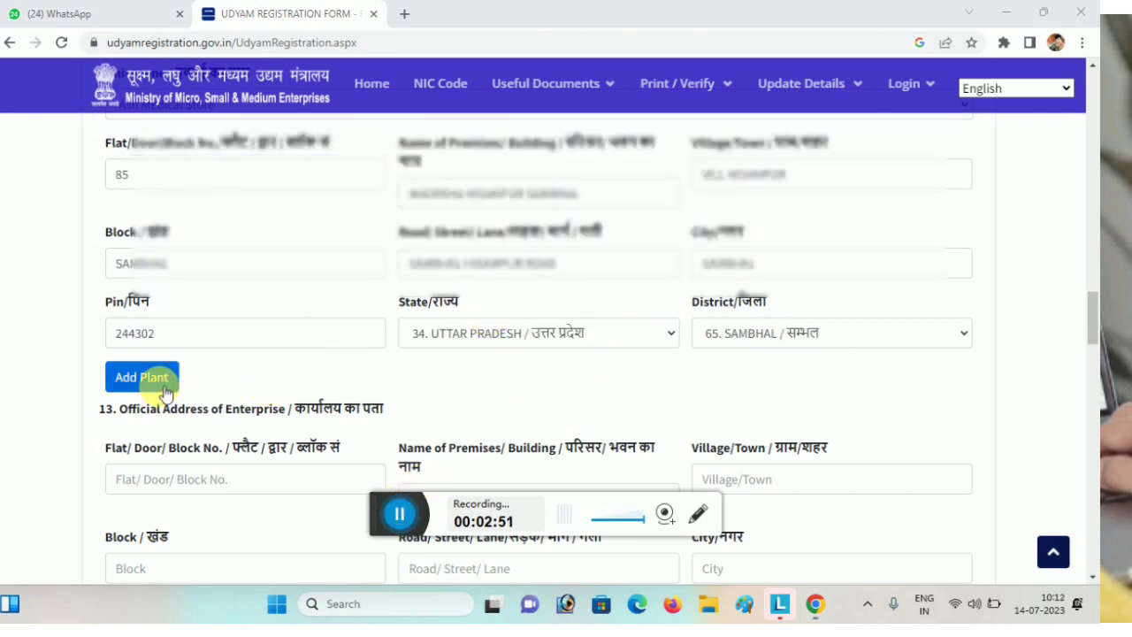
# - Save the plant location and fill the official address with pin, state, district and coordinates
pyautogui.click(166, 393)
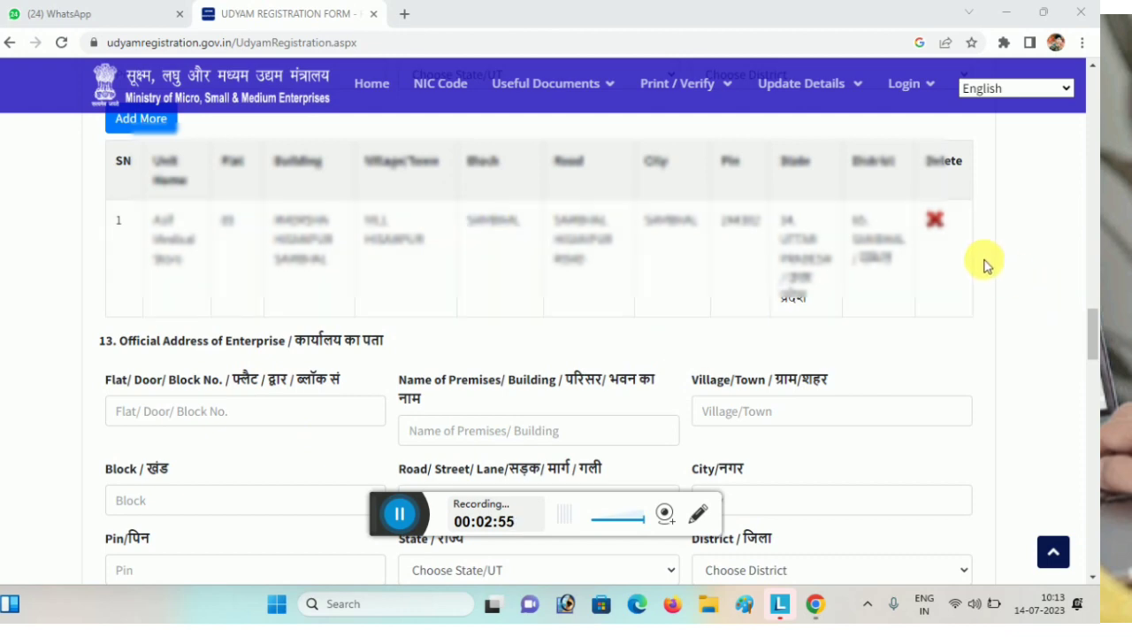
pyautogui.scroll(-2, 1093, 339)
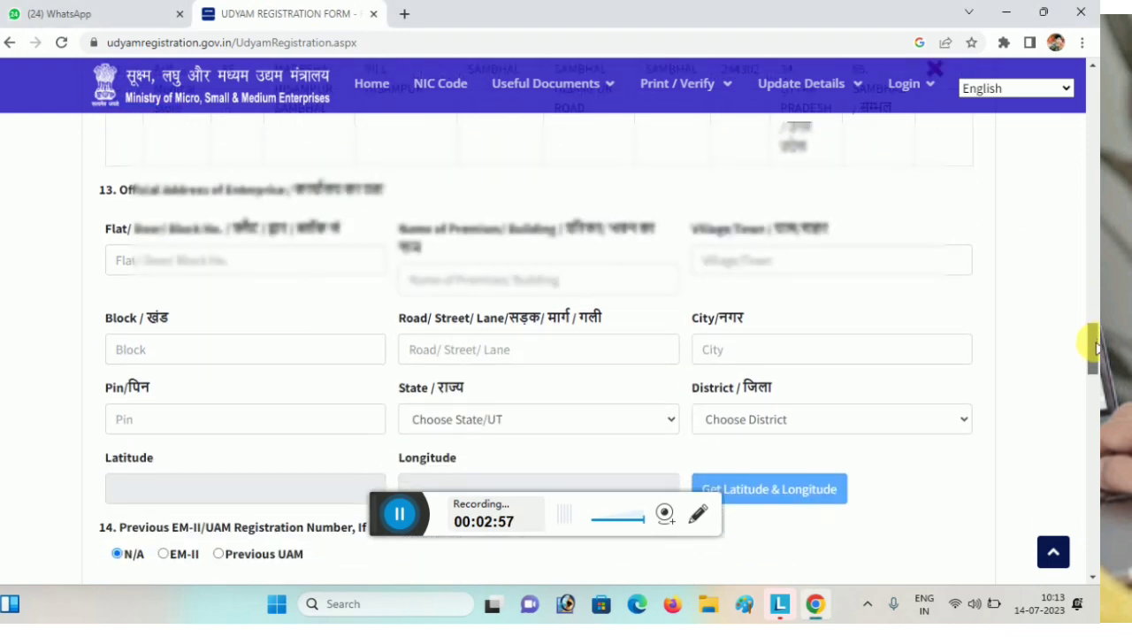
pyautogui.moveTo(1095, 350); pyautogui.dragTo(1095, 352)
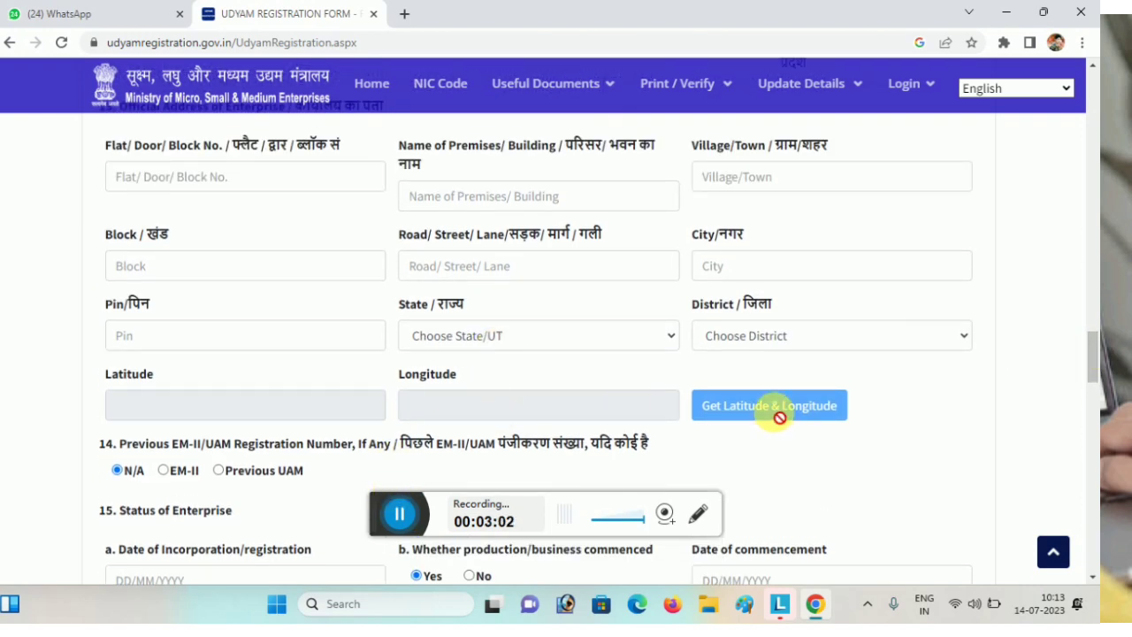
pyautogui.click(399, 513)
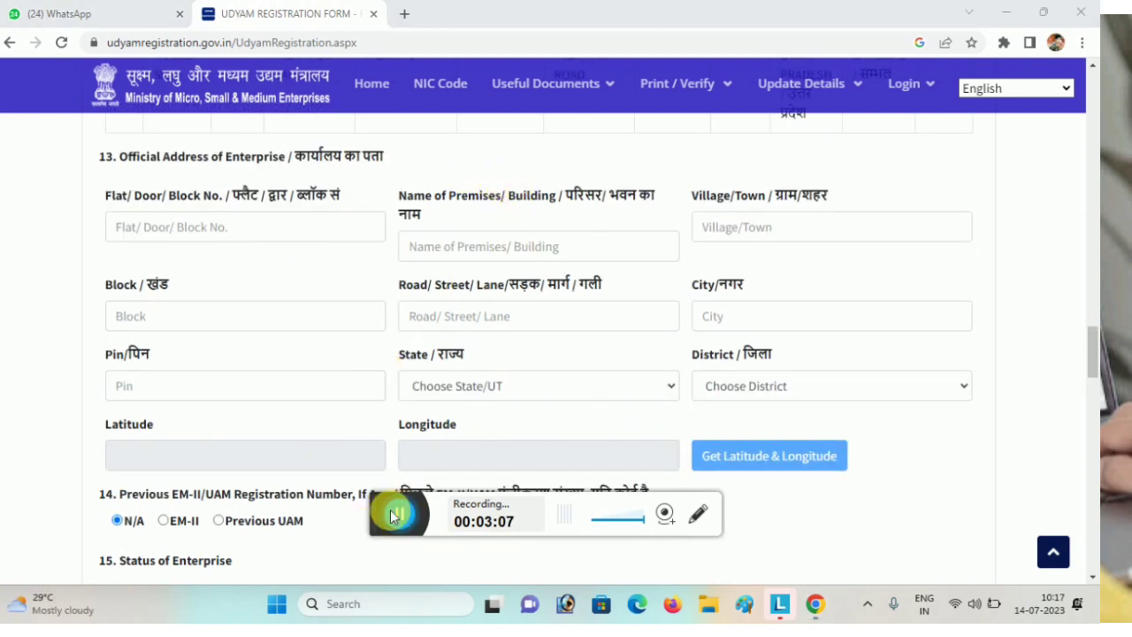
pyautogui.click(394, 516)
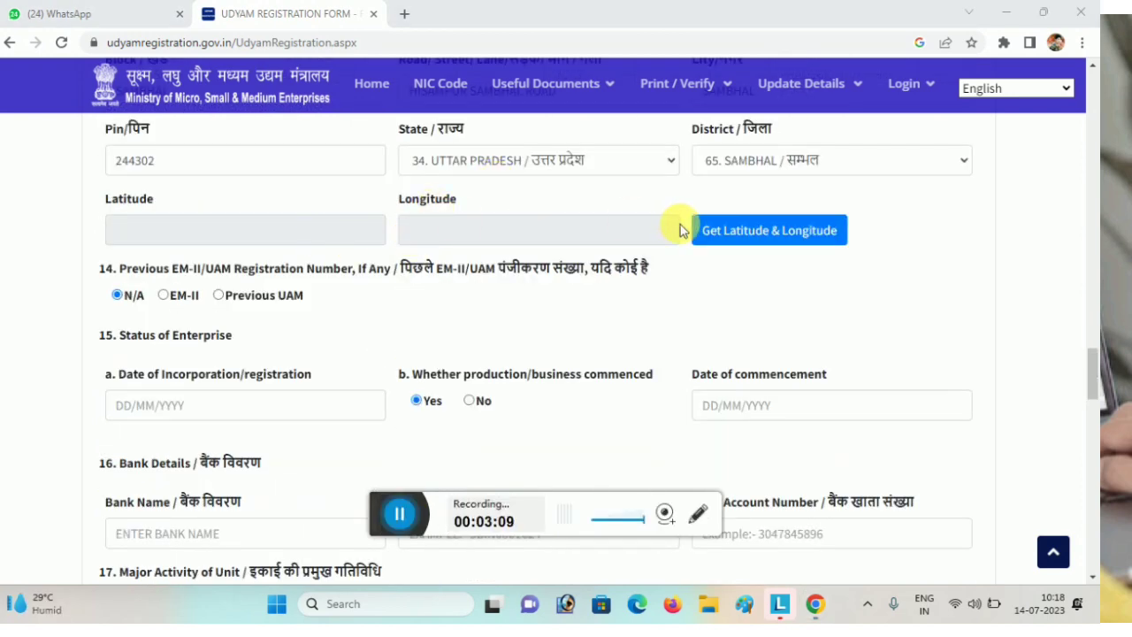
pyautogui.click(400, 513)
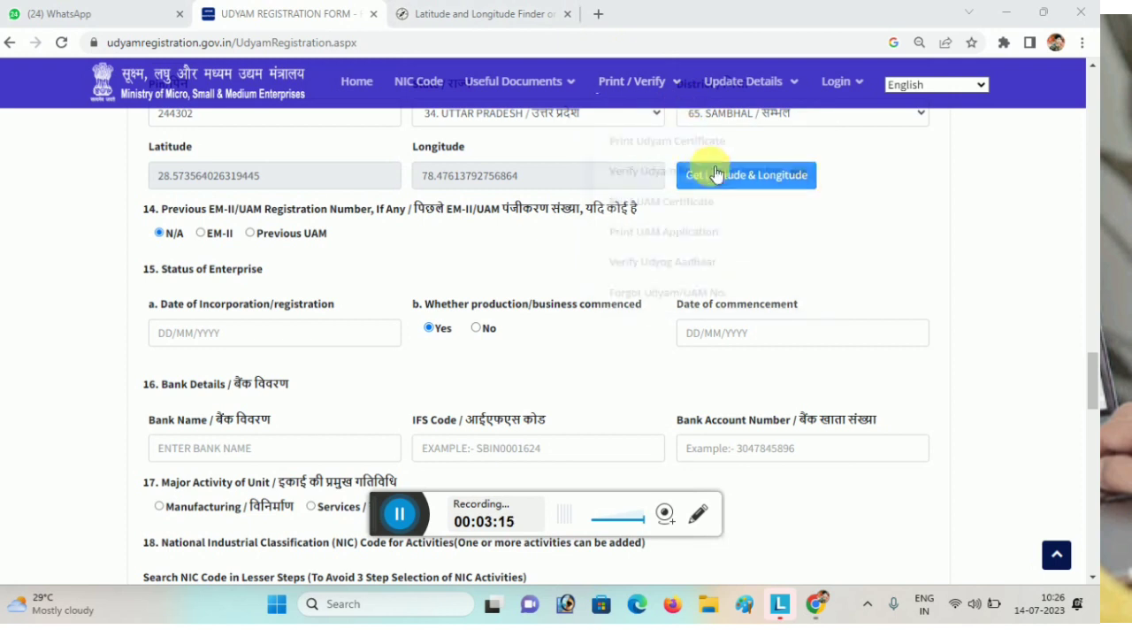
pyautogui.moveTo(817, 182)
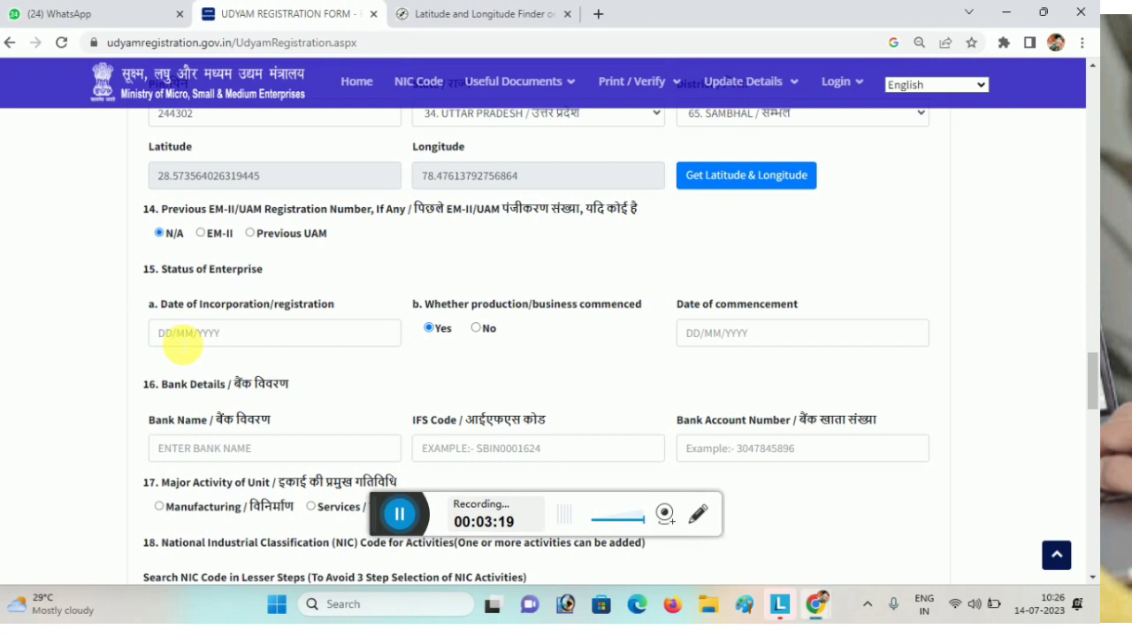
# - Set incorporation and commencement date 08/04/2021, and enter bank name, IFS code and account number
pyautogui.click(183, 336)
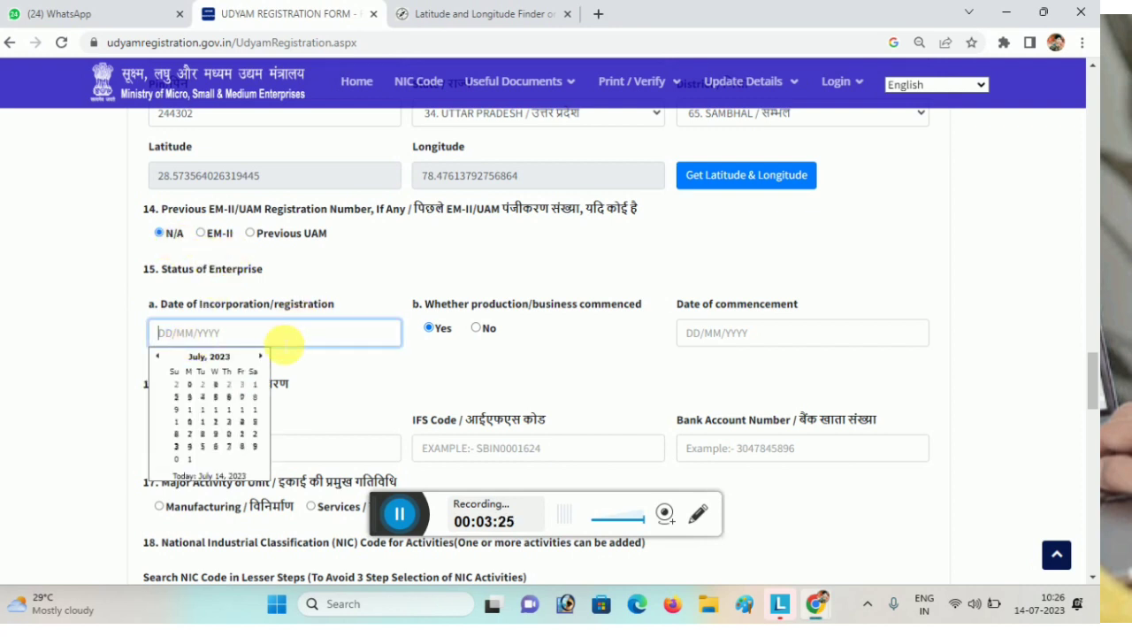
pyautogui.click(399, 513)
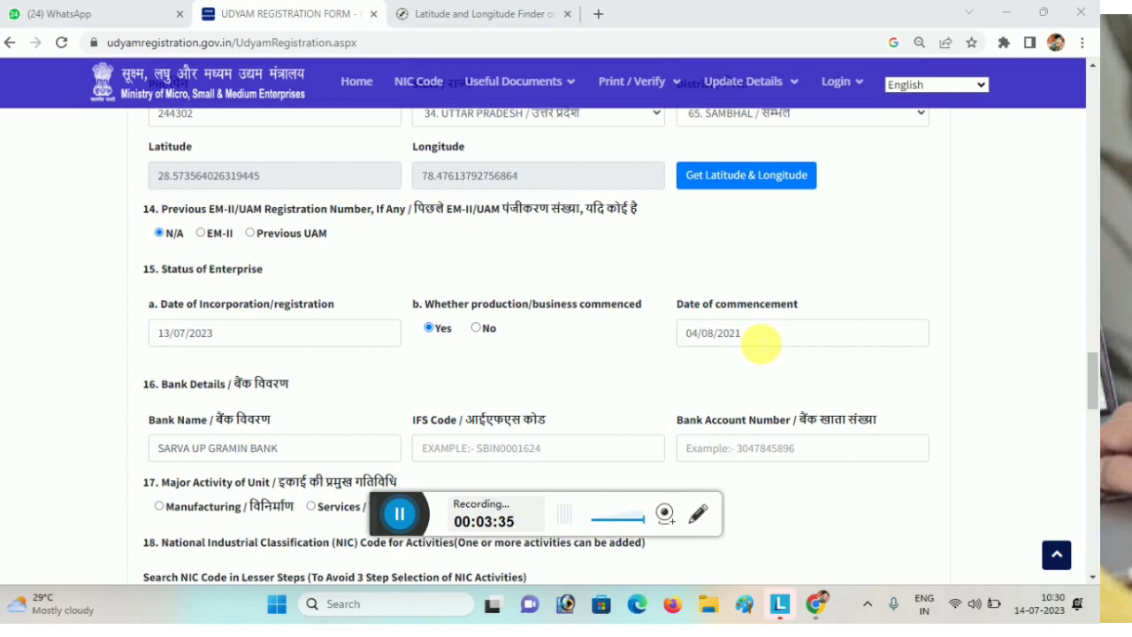
pyautogui.click(478, 328)
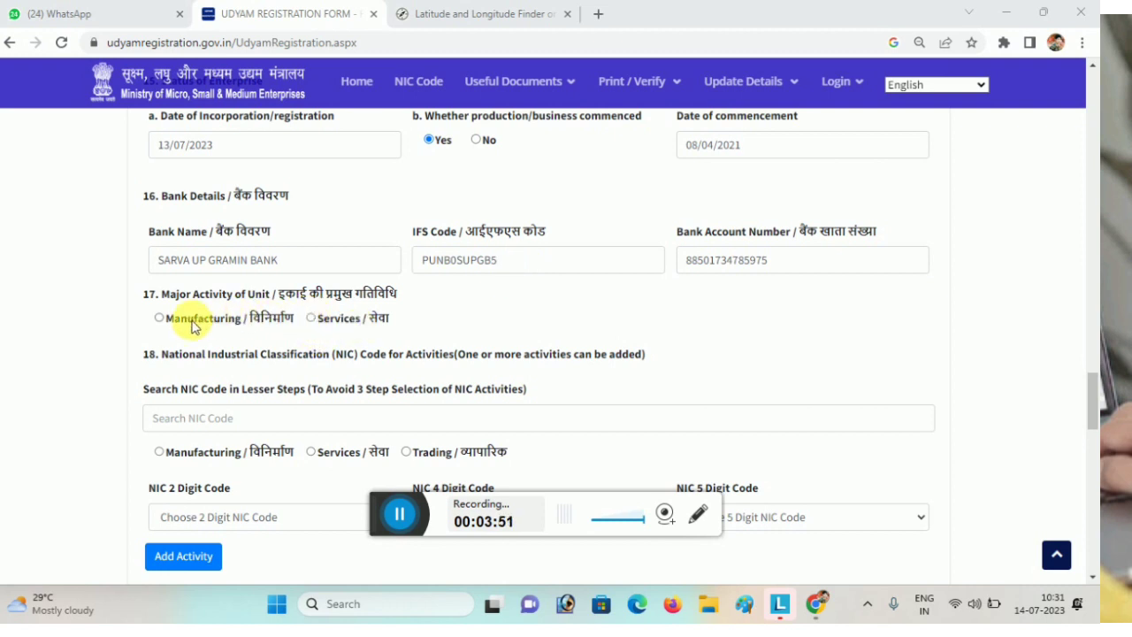
# - Set activity to Services, Non-Trading, and pick NIC 4772 from a 'MEDICAL STORE' search
pyautogui.click(314, 321)
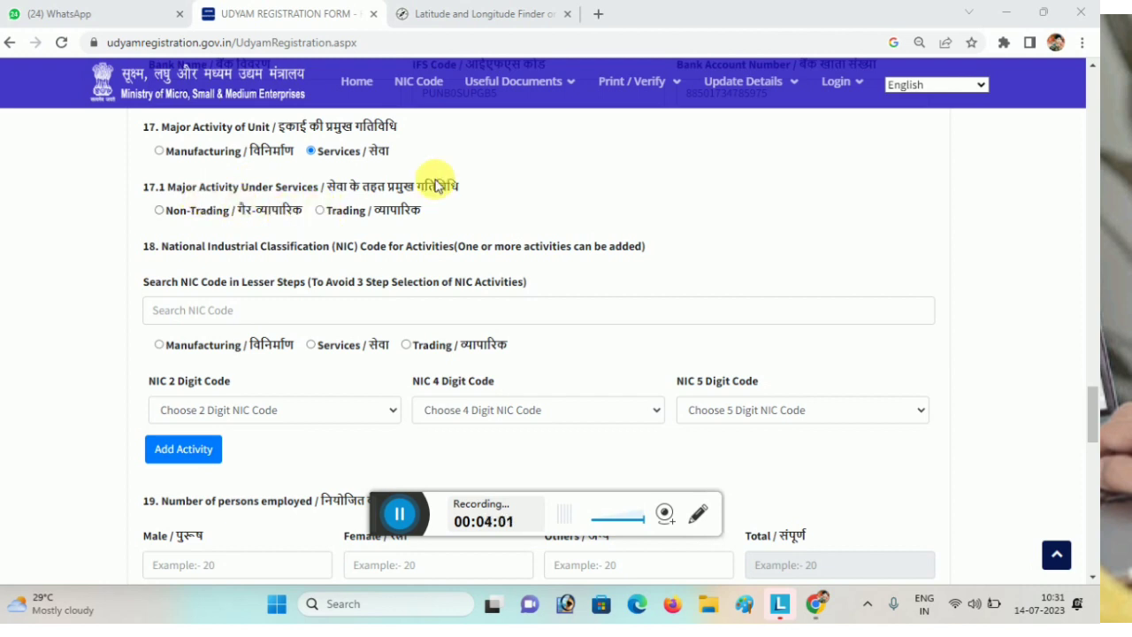
pyautogui.click(160, 211)
pyautogui.click(221, 318)
pyautogui.write('MEDIC')
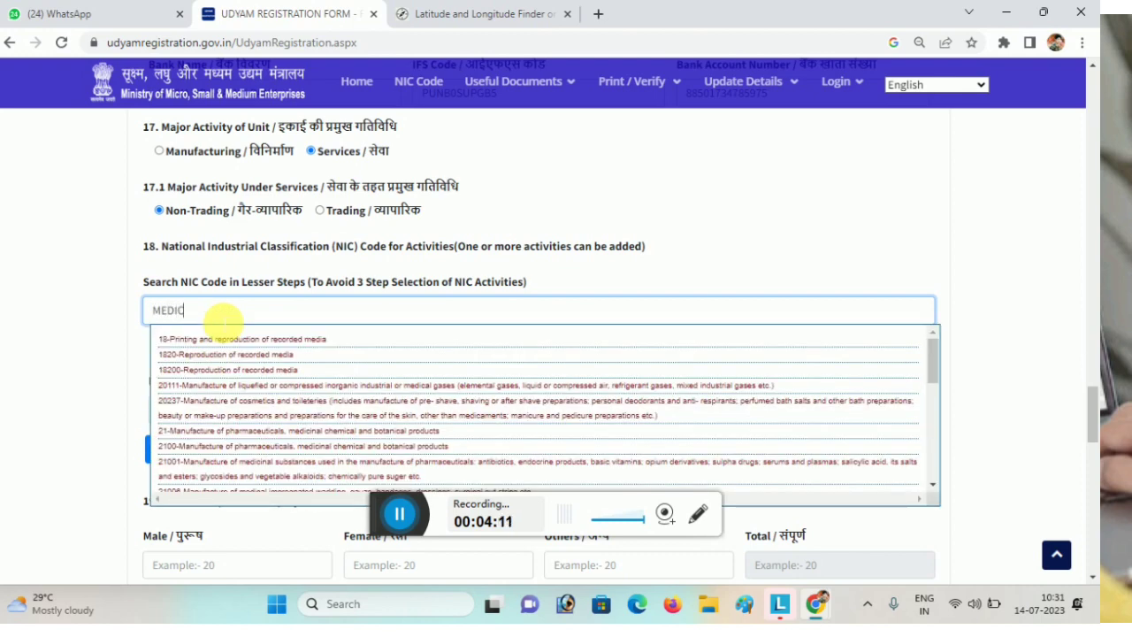
pyautogui.write('A')
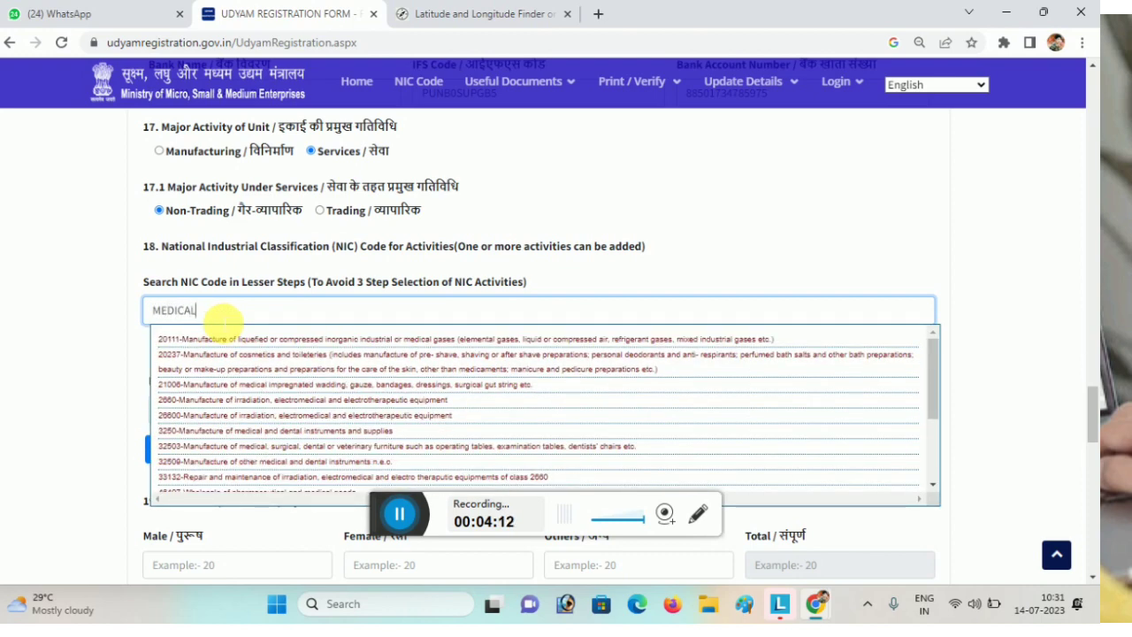
pyautogui.write('L ')
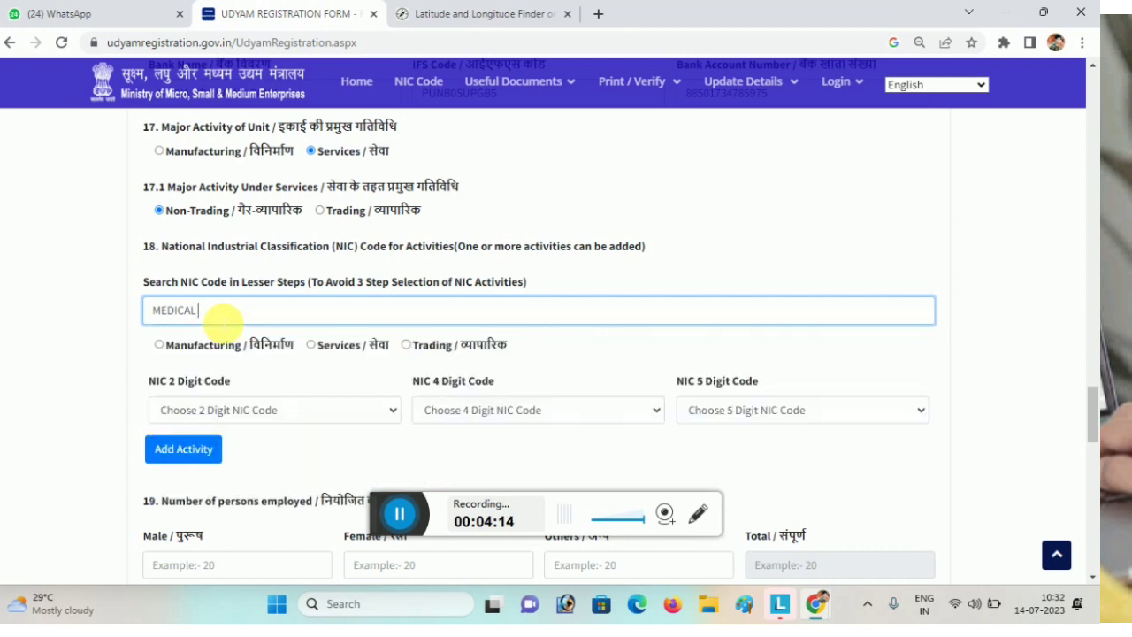
pyautogui.write('STORE')
pyautogui.press('BackSpace')
pyautogui.scroll(-1, 266, 362)
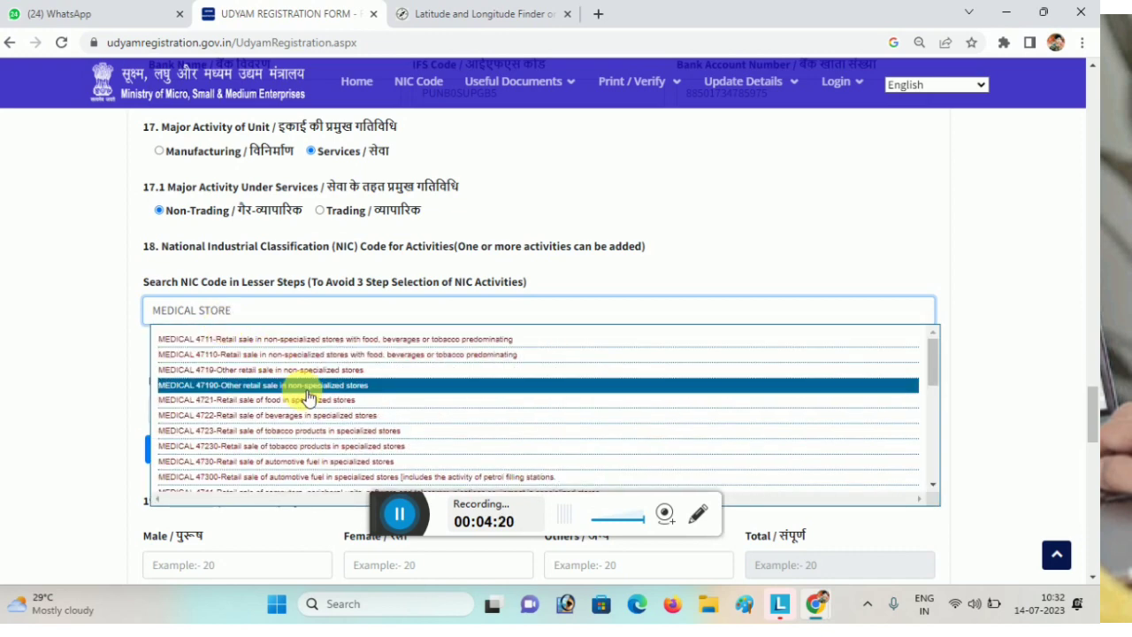
pyautogui.click(403, 490)
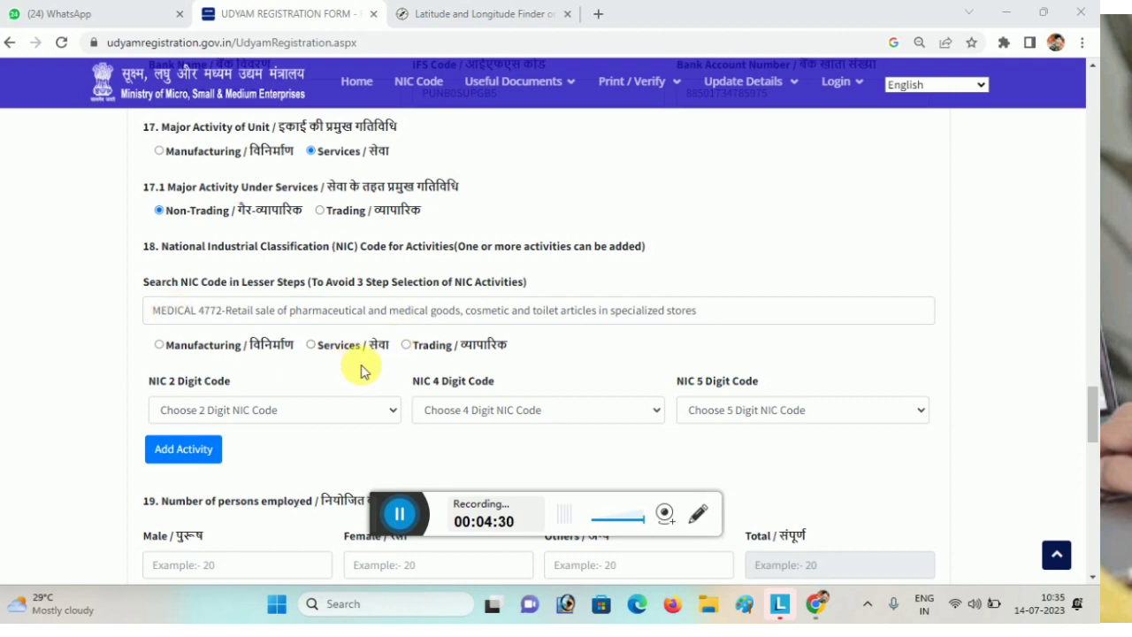
# - Add a Services NIC activity with codes 86, 8620 and 86201 Medical practice activities
pyautogui.click(312, 346)
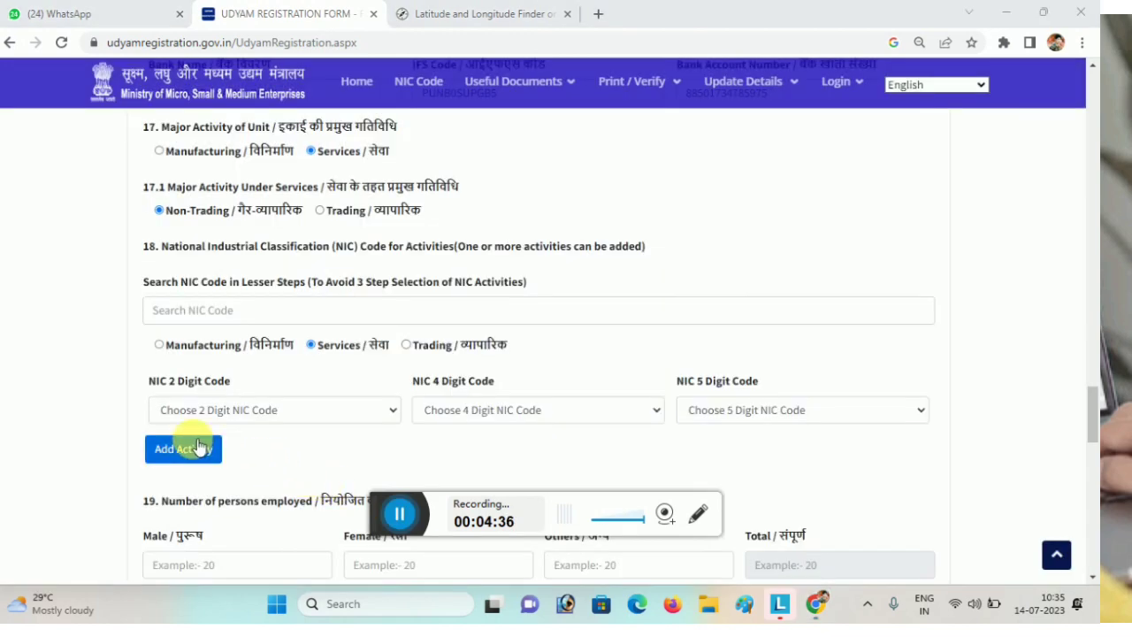
pyautogui.click(185, 450)
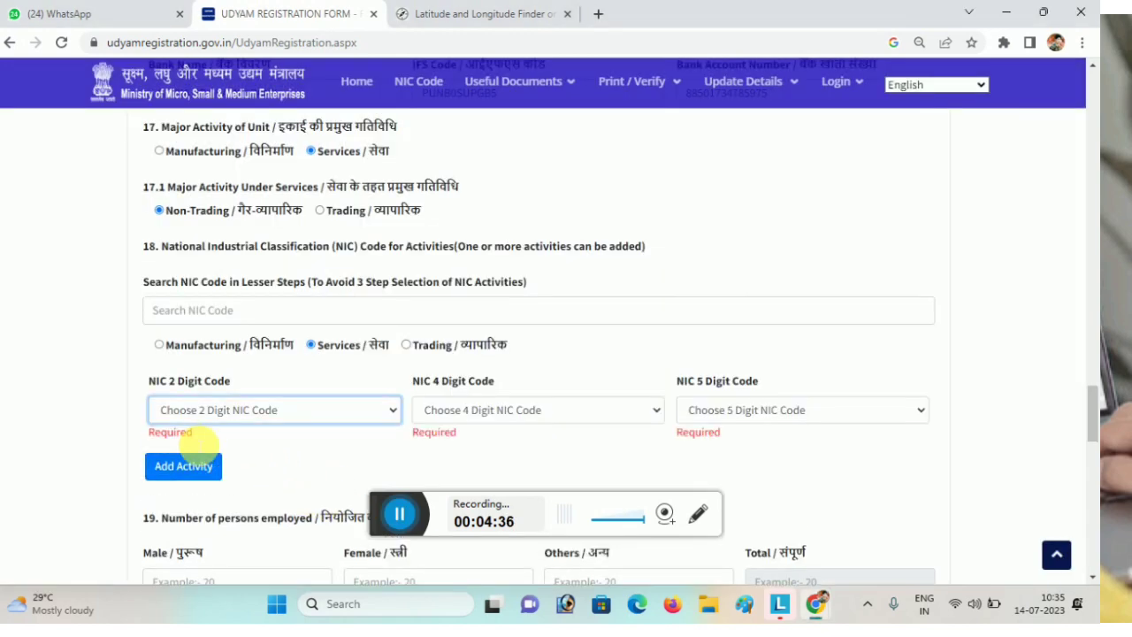
pyautogui.click(397, 510)
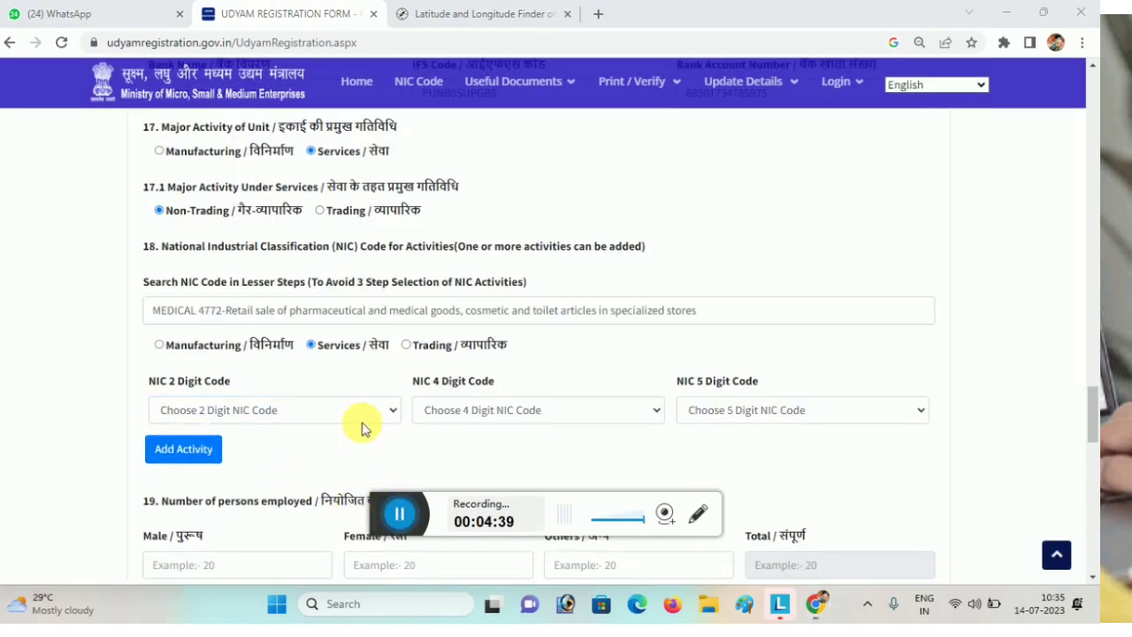
pyautogui.click(363, 422)
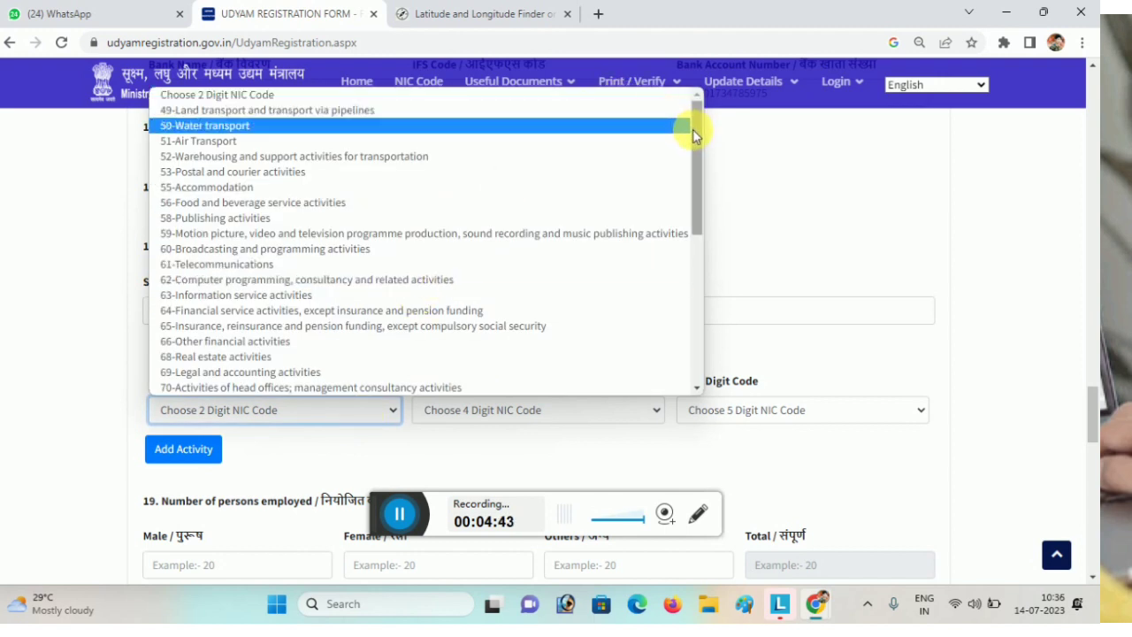
pyautogui.moveTo(694, 131); pyautogui.dragTo(681, 202)
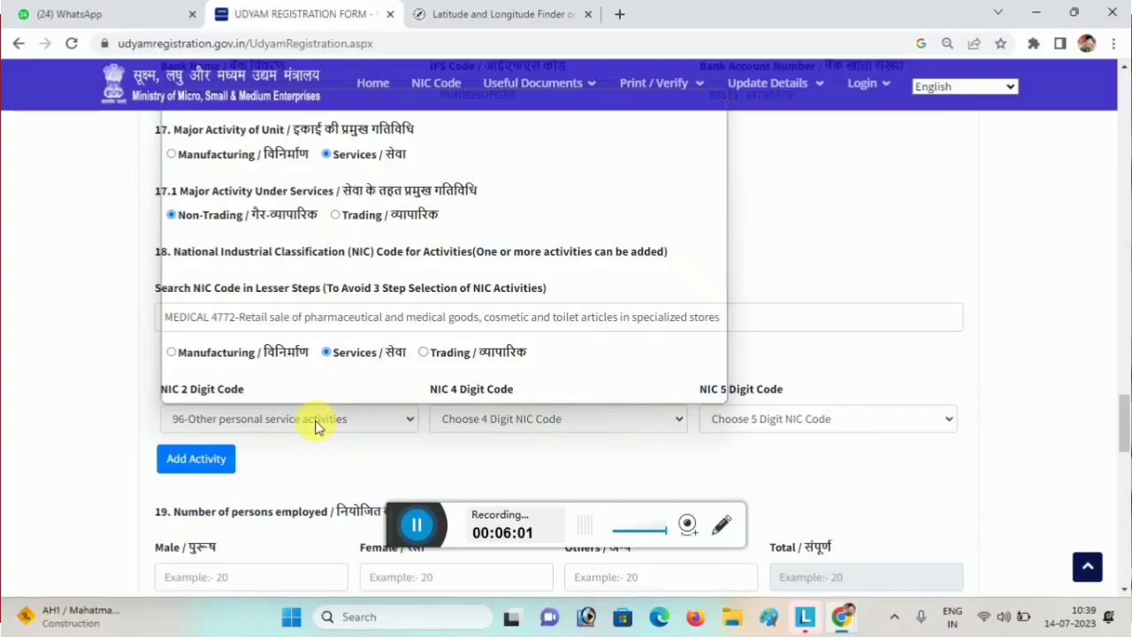
pyautogui.click(316, 421)
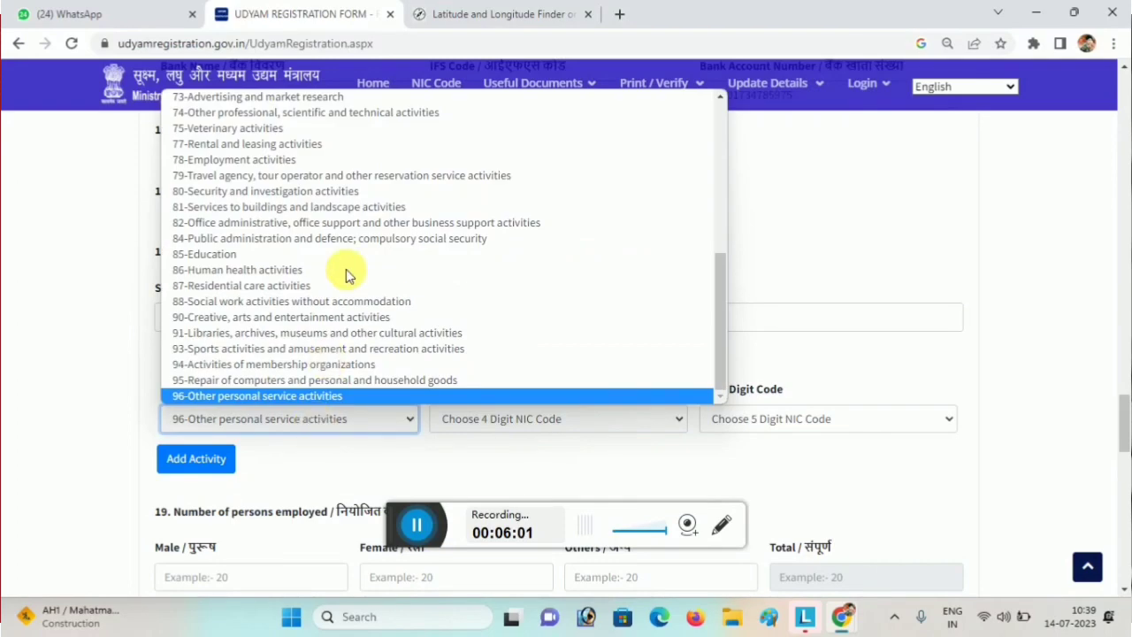
pyautogui.click(345, 270)
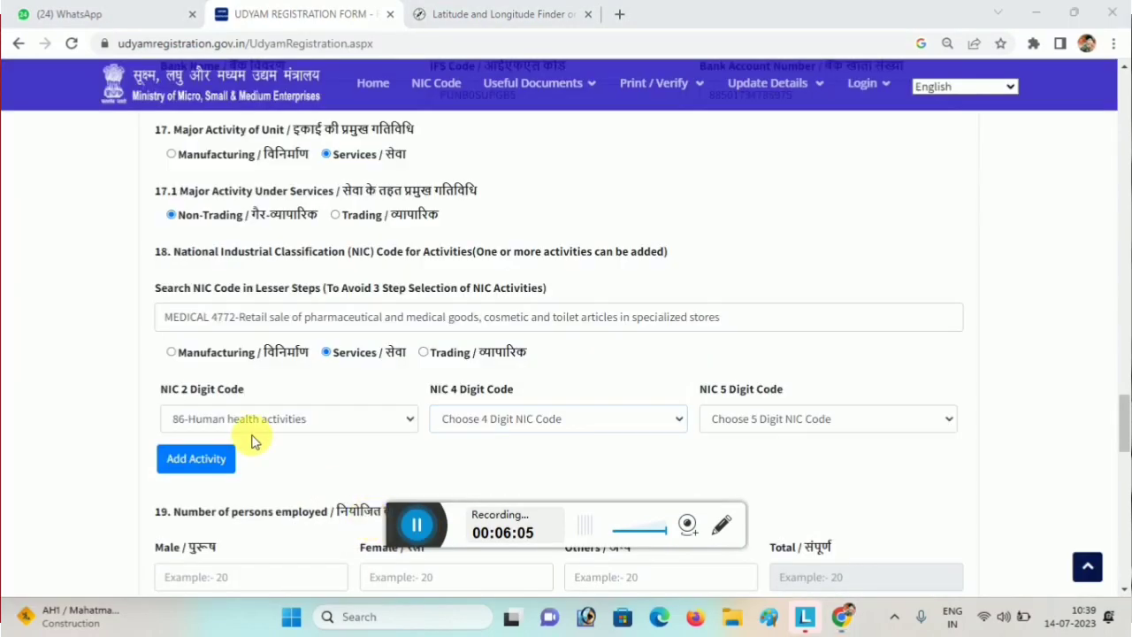
pyautogui.click(522, 424)
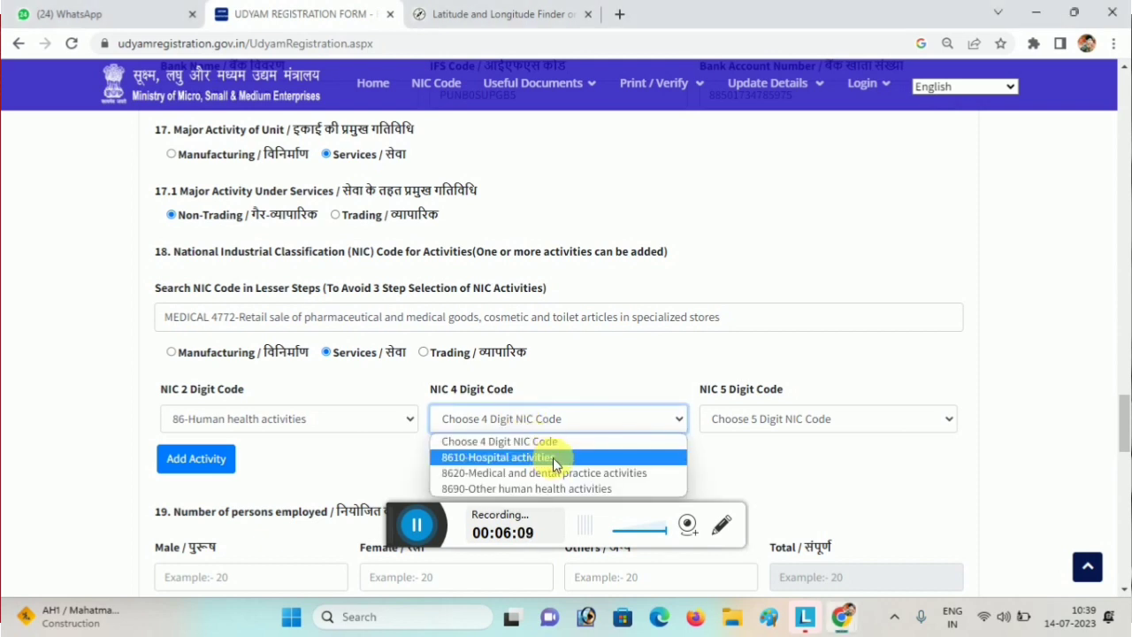
pyautogui.click(577, 476)
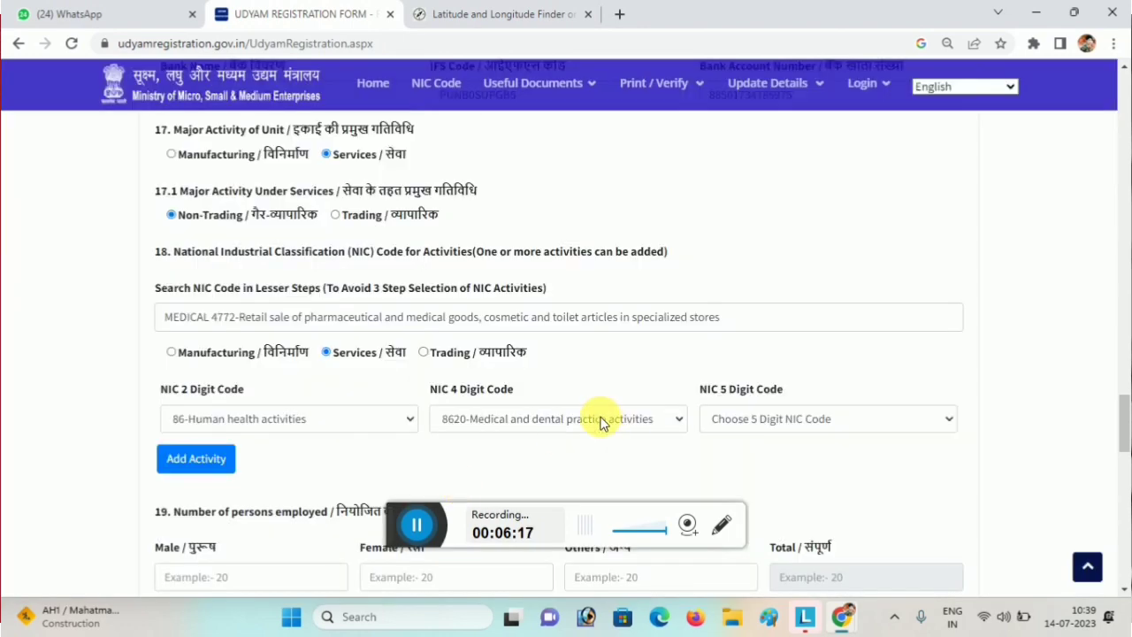
pyautogui.click(739, 412)
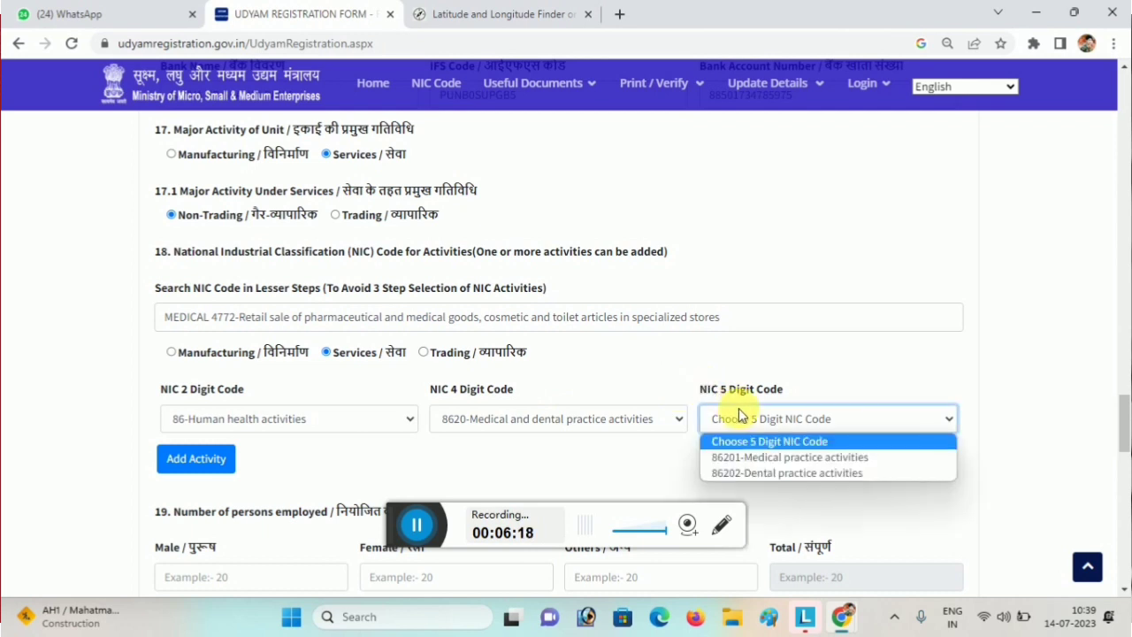
pyautogui.click(812, 457)
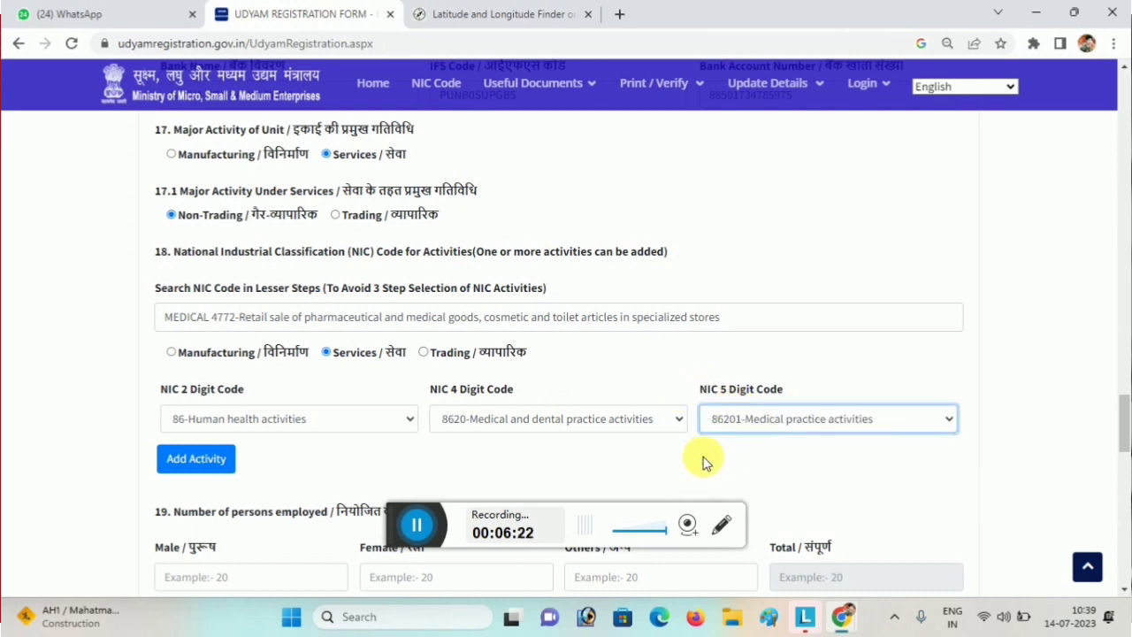
pyautogui.click(197, 458)
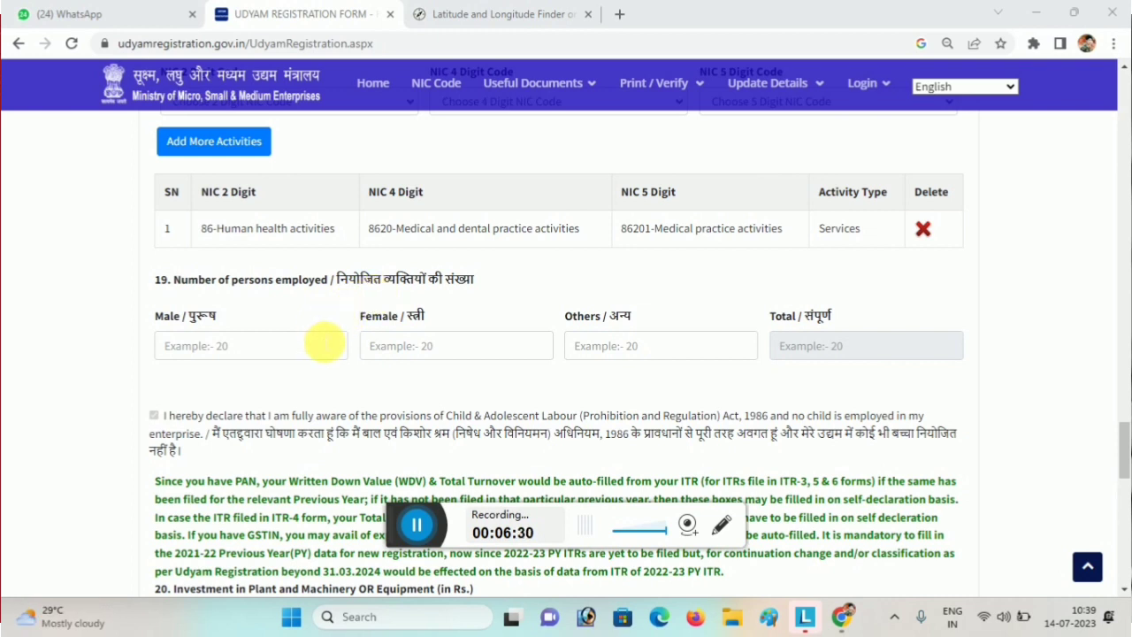
# - Enter 2 male employees, WDV 100000, exclusion 50000 and total turnover 150000
pyautogui.click(324, 346)
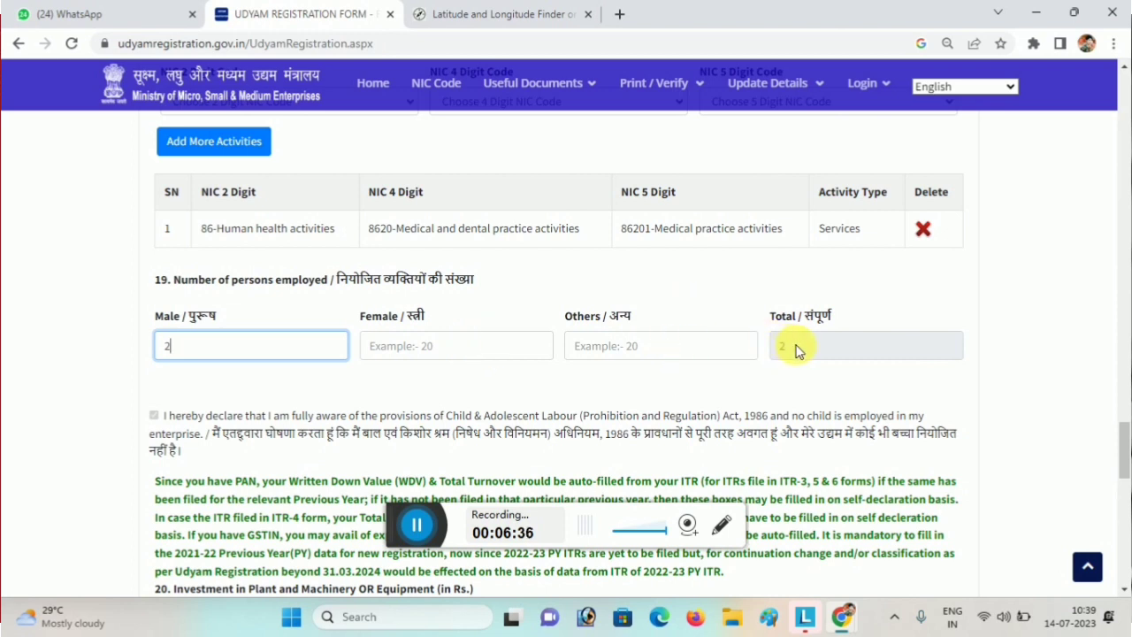
pyautogui.doubleClick(563, 391)
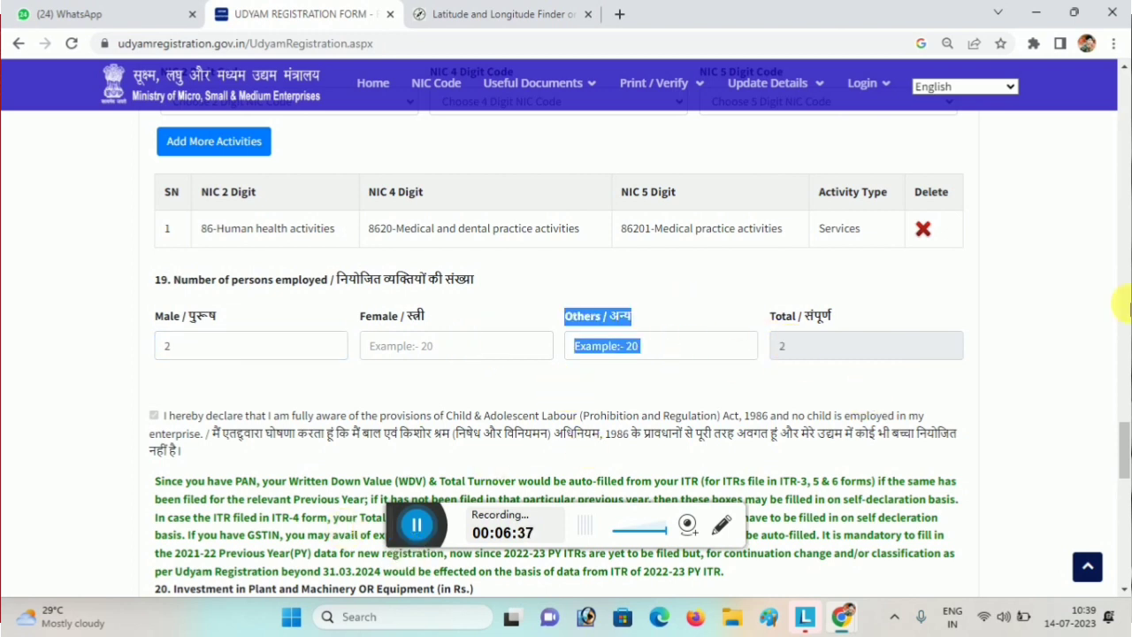
pyautogui.moveTo(1124, 447); pyautogui.dragTo(1125, 494)
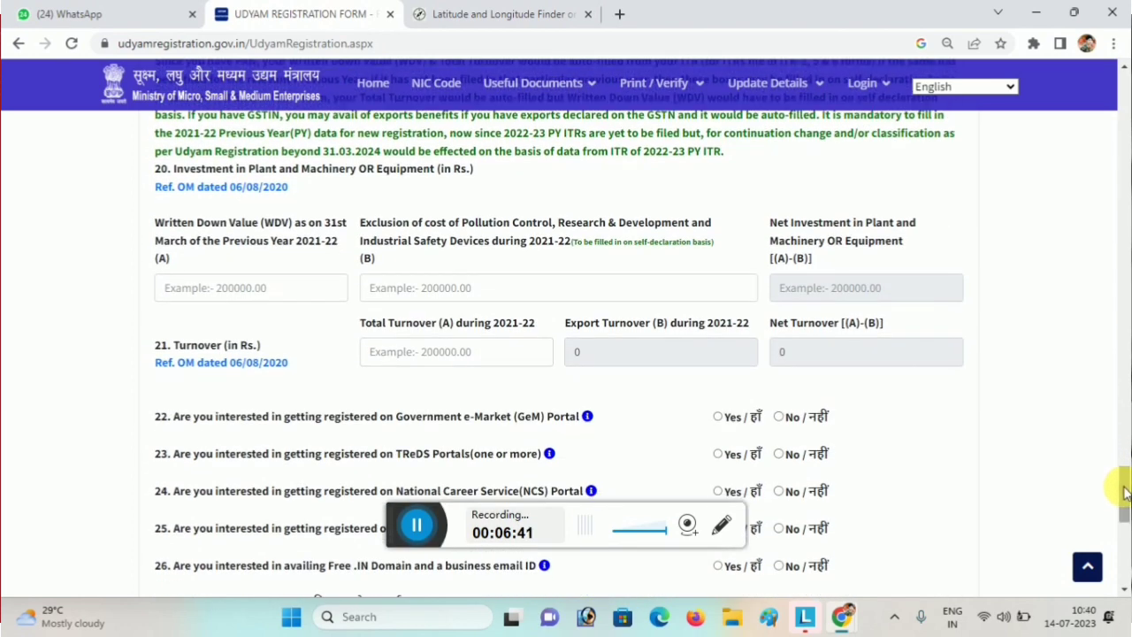
pyautogui.click(418, 527)
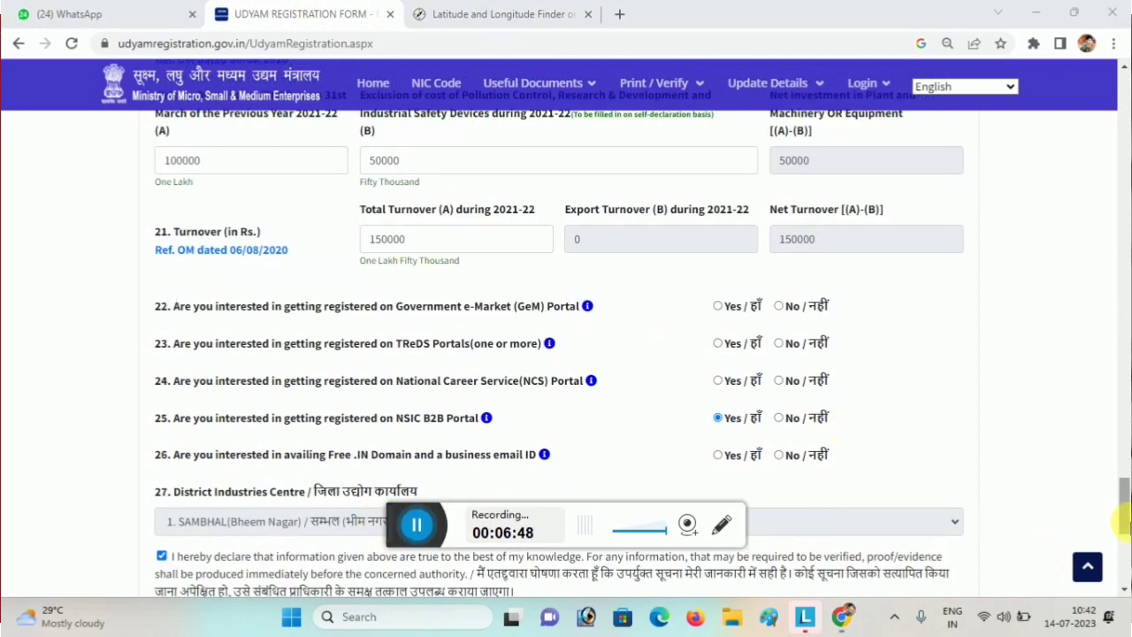
pyautogui.scroll(2, 1120, 496)
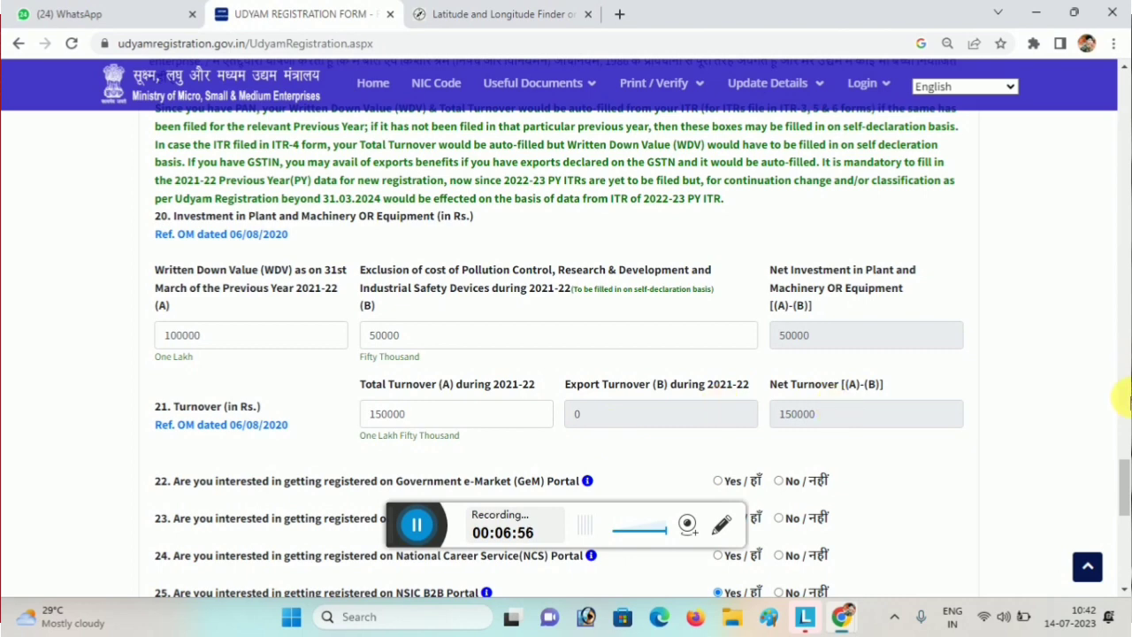
pyautogui.moveTo(1123, 477); pyautogui.dragTo(1124, 498)
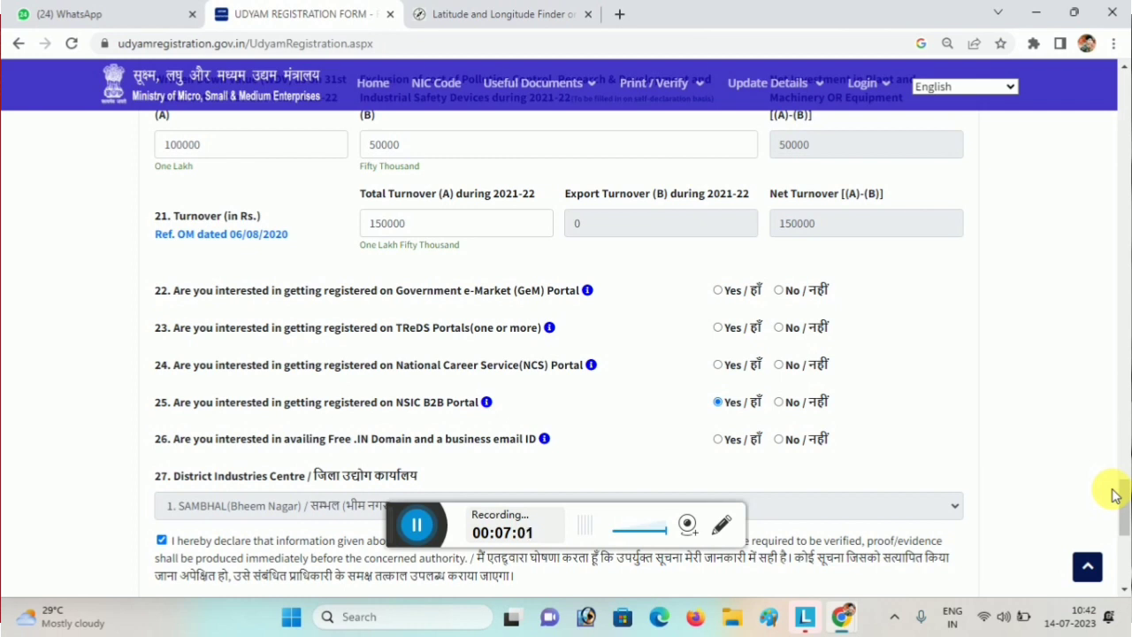
# - Answer No to questions 22–26, including the GeM portal question, and scroll to the form's end
pyautogui.click(418, 528)
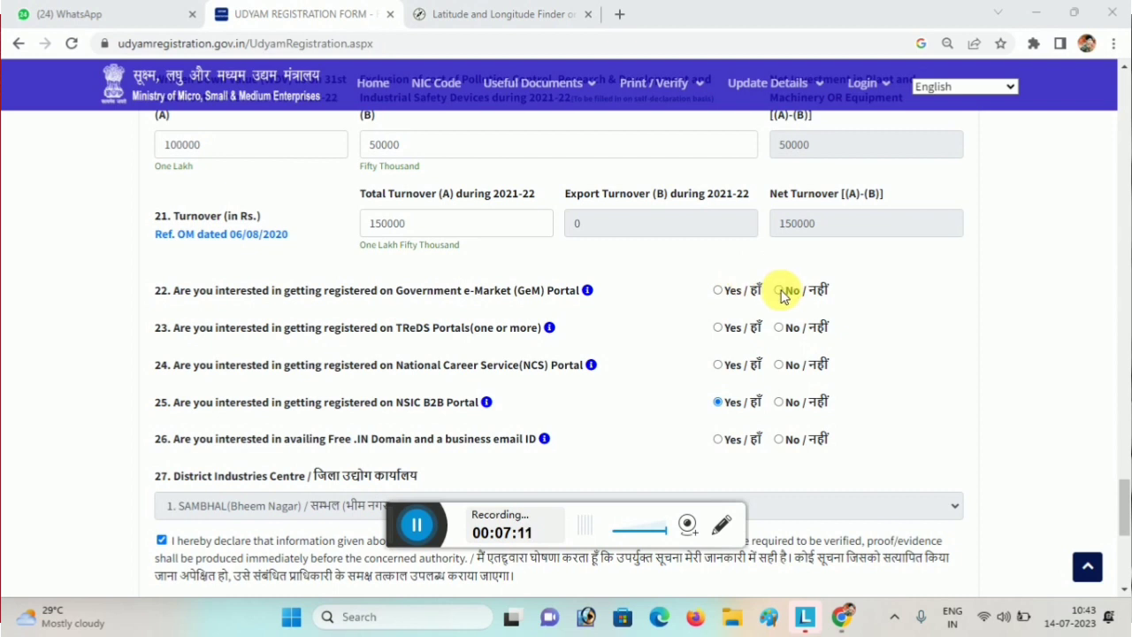
pyautogui.click(780, 292)
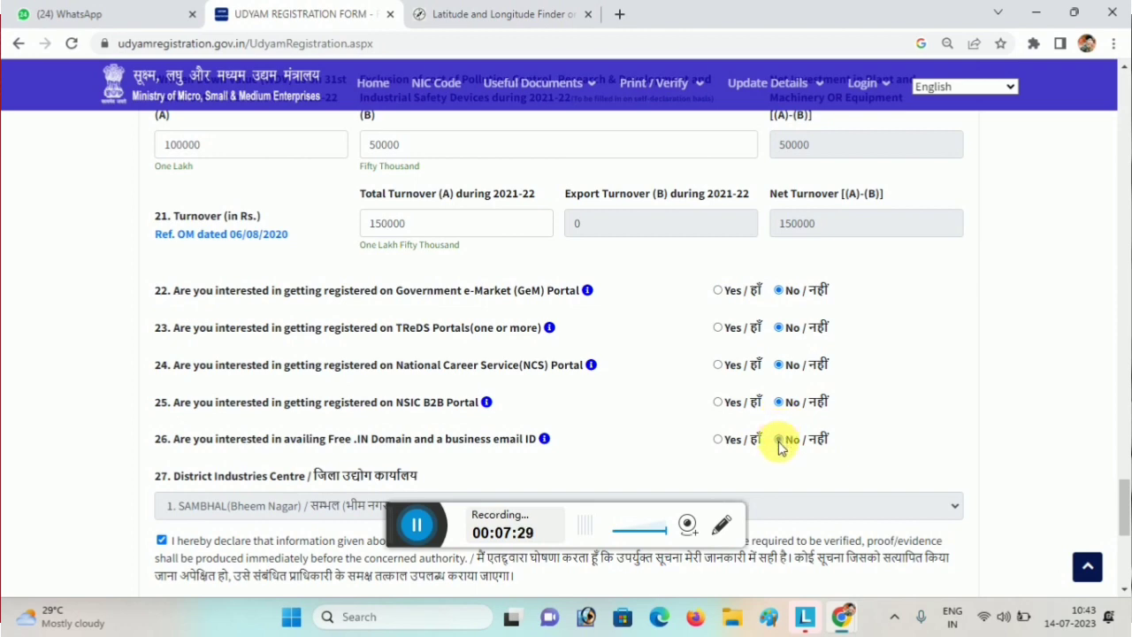
pyautogui.moveTo(1123, 499); pyautogui.dragTo(1126, 551)
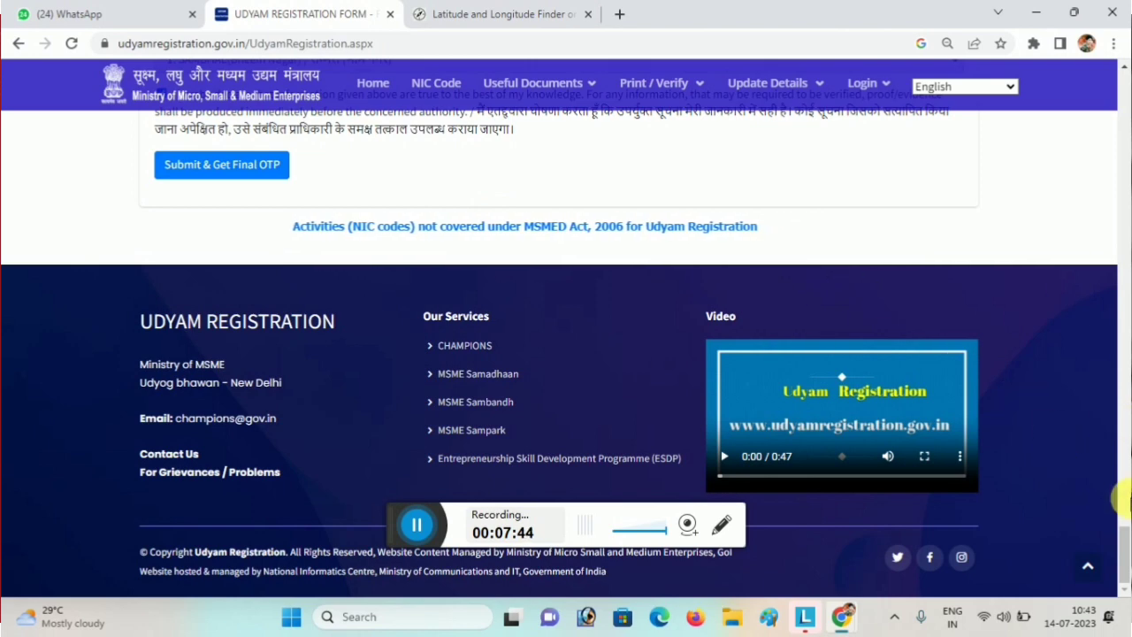
# - Set Female and Others employee counts to 0 and request the final OTP
pyautogui.scroll(3, 1122, 501)
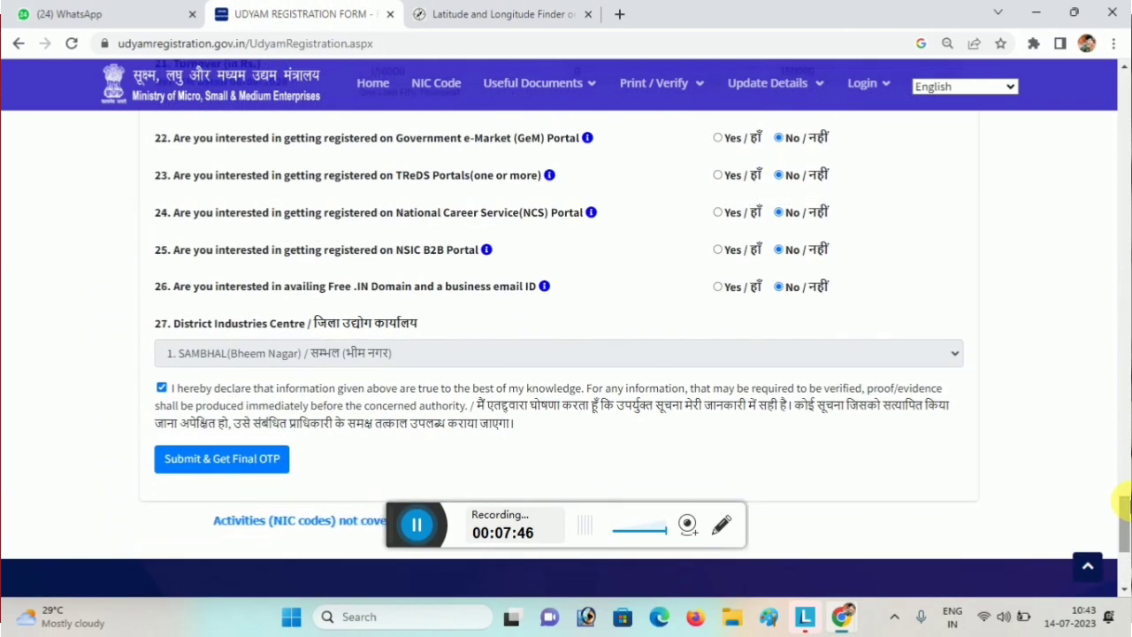
pyautogui.scroll(-1, 1121, 500)
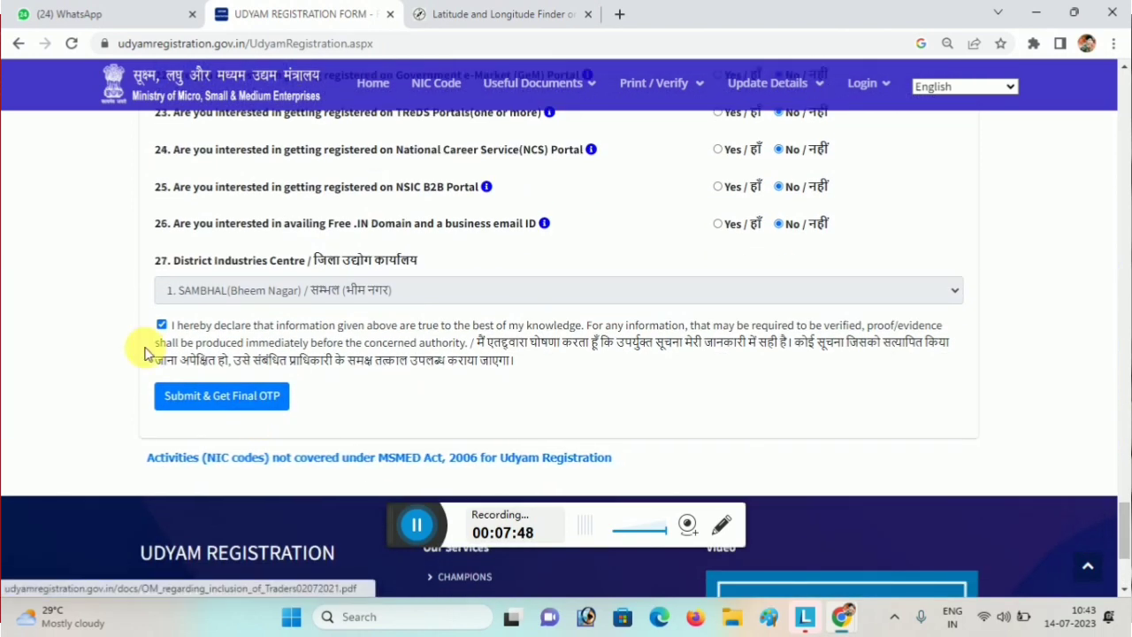
pyautogui.click(204, 398)
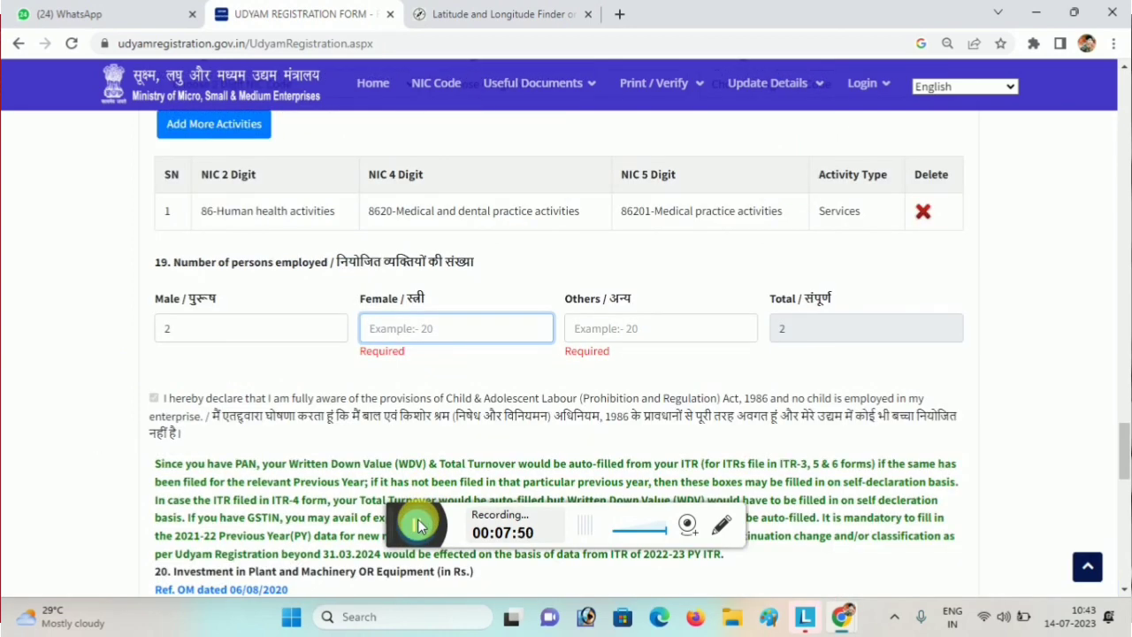
pyautogui.click(609, 329)
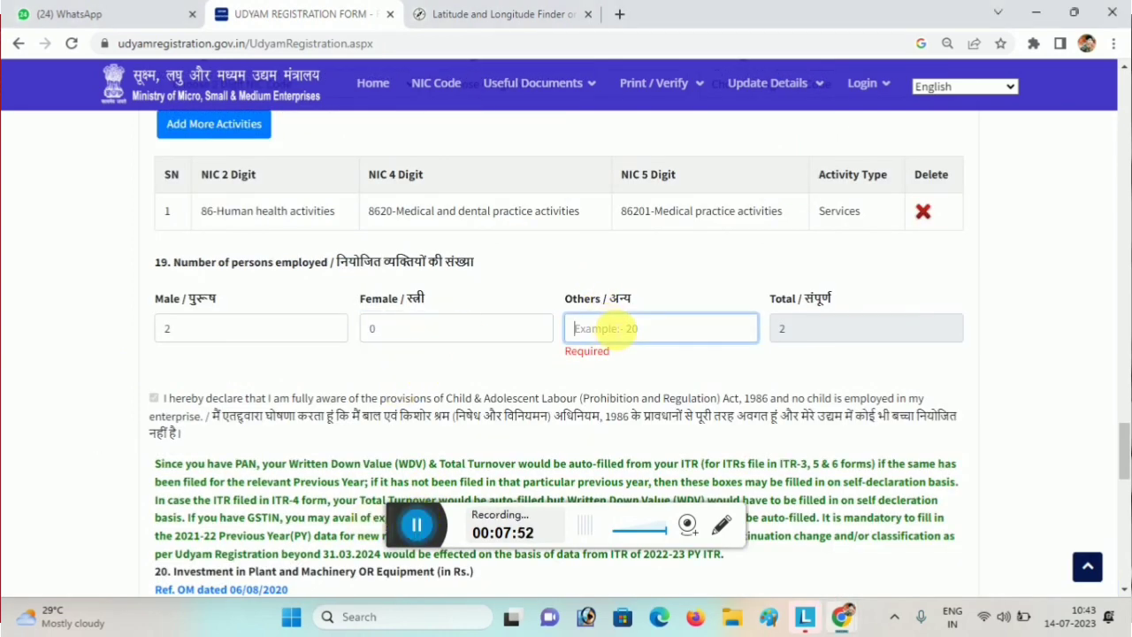
pyautogui.write('0')
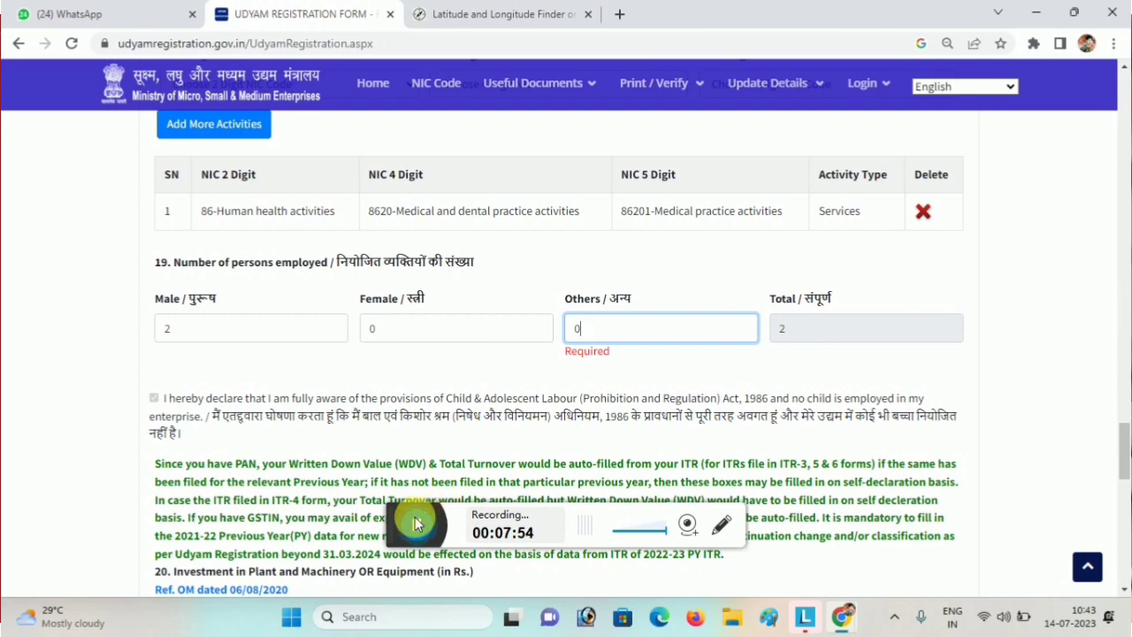
pyautogui.press('Return')
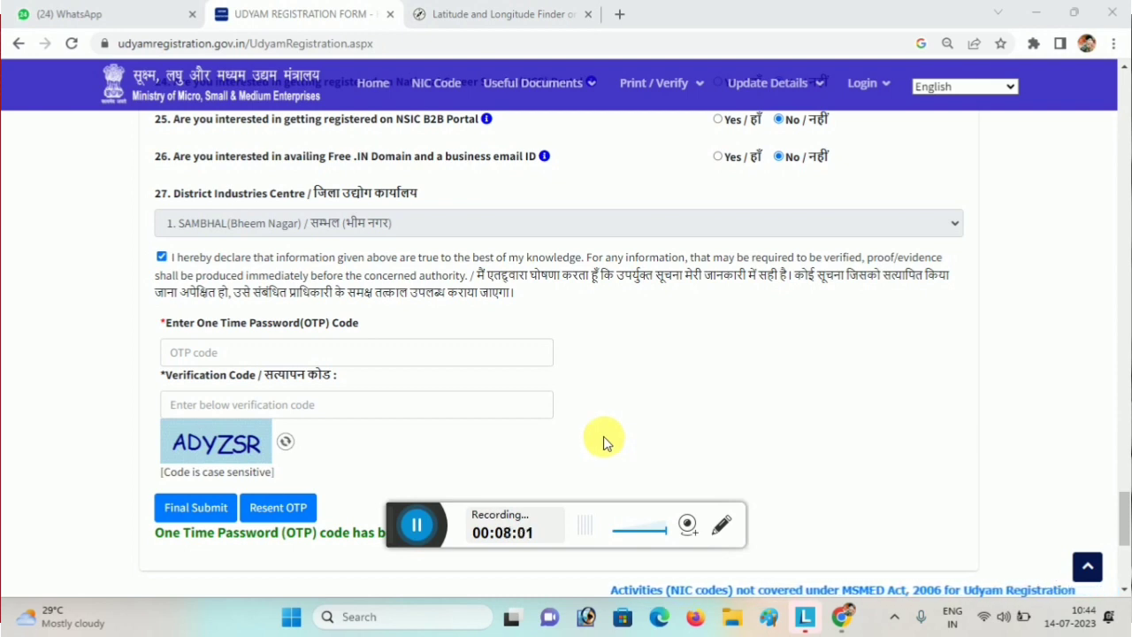
# - Enter the OTP and the image verification code, then final-submit and confirm the registration
pyautogui.click(417, 524)
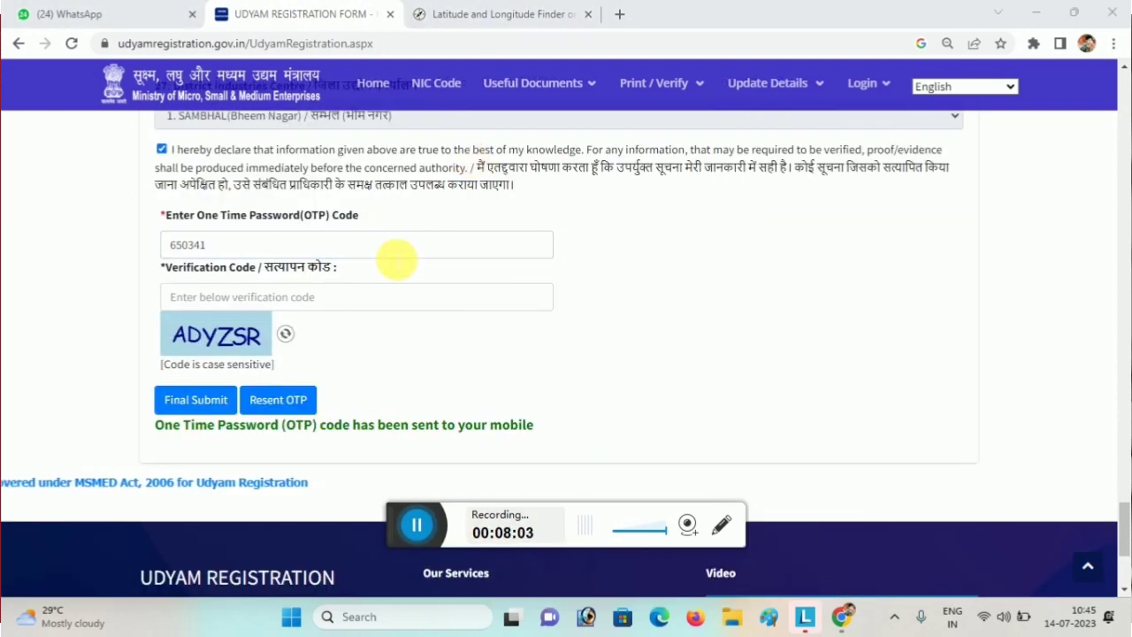
pyautogui.click(381, 300)
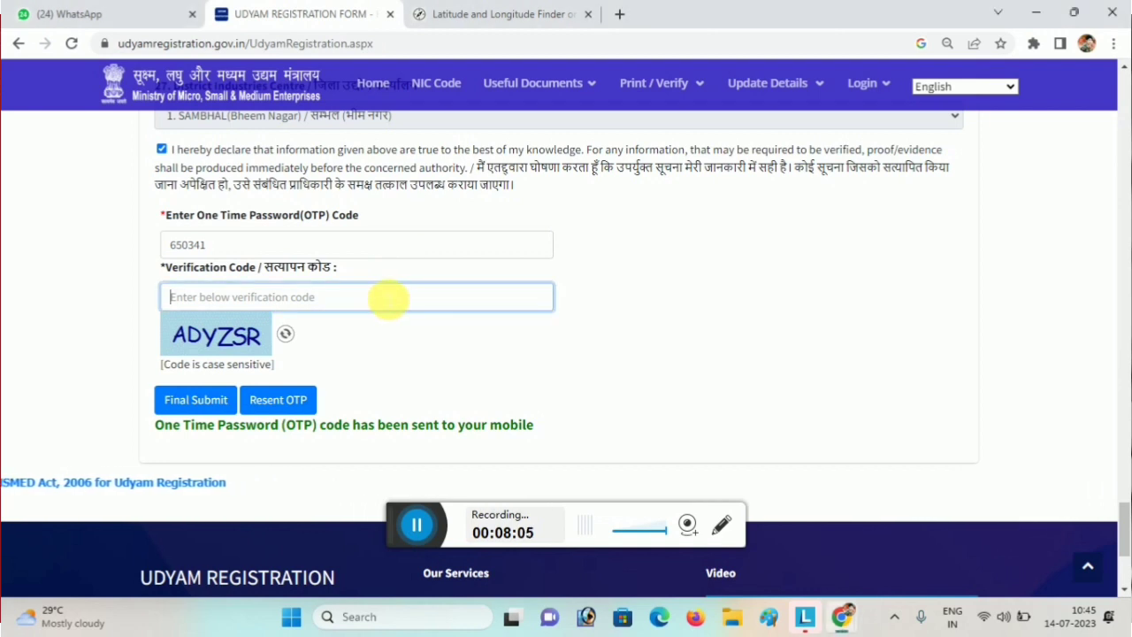
pyautogui.write('a')
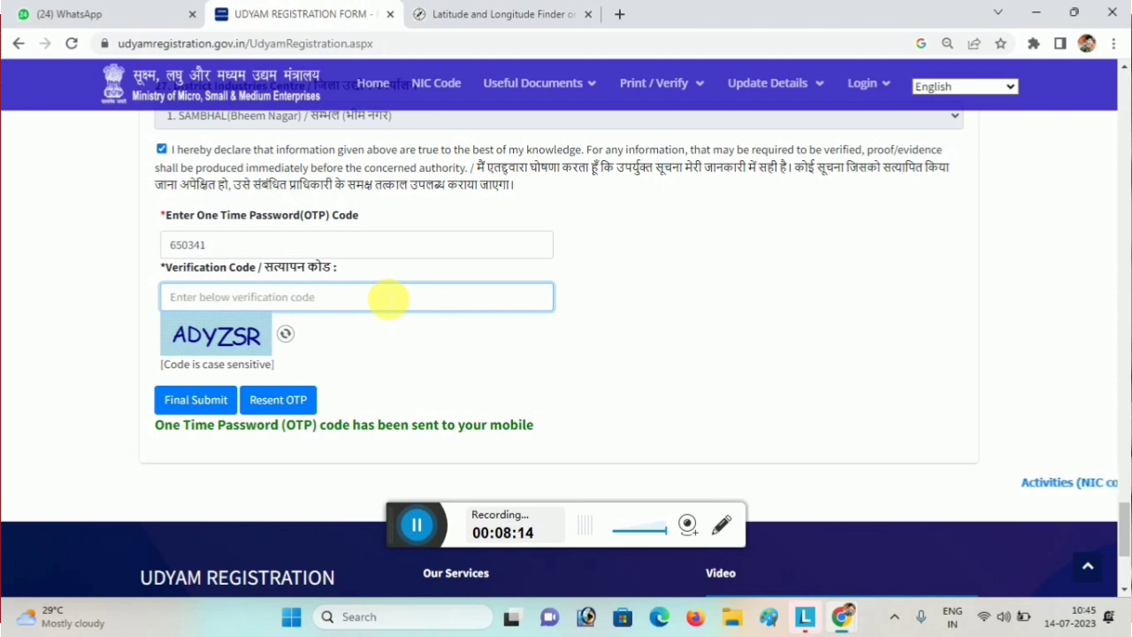
pyautogui.write('ADYZSR')
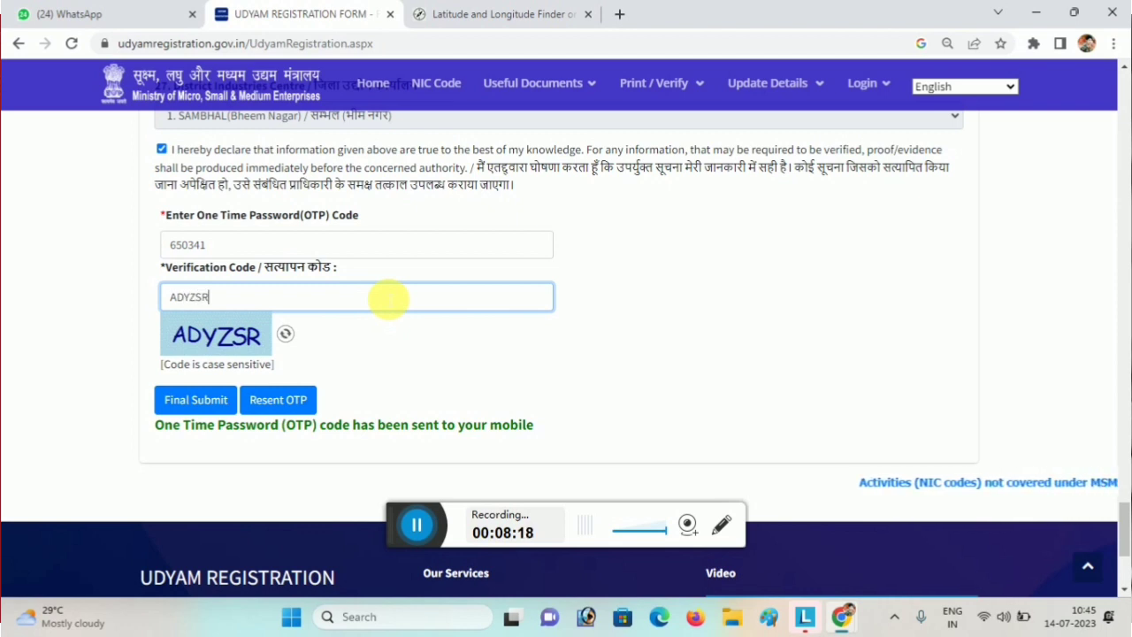
pyautogui.click(217, 408)
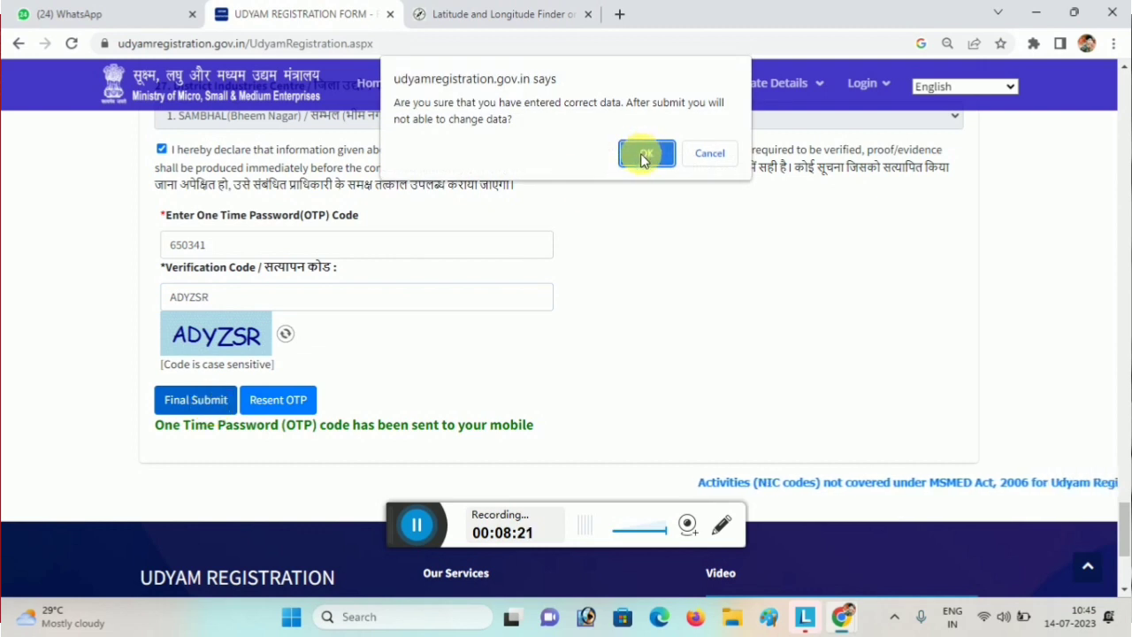
pyautogui.click(695, 158)
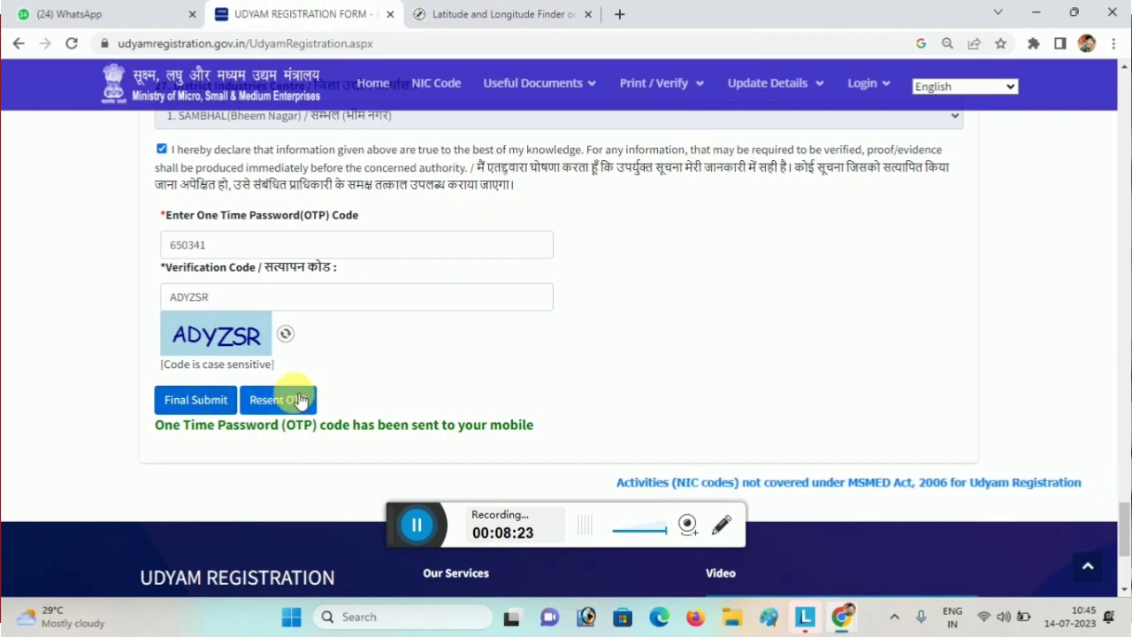
pyautogui.click(212, 410)
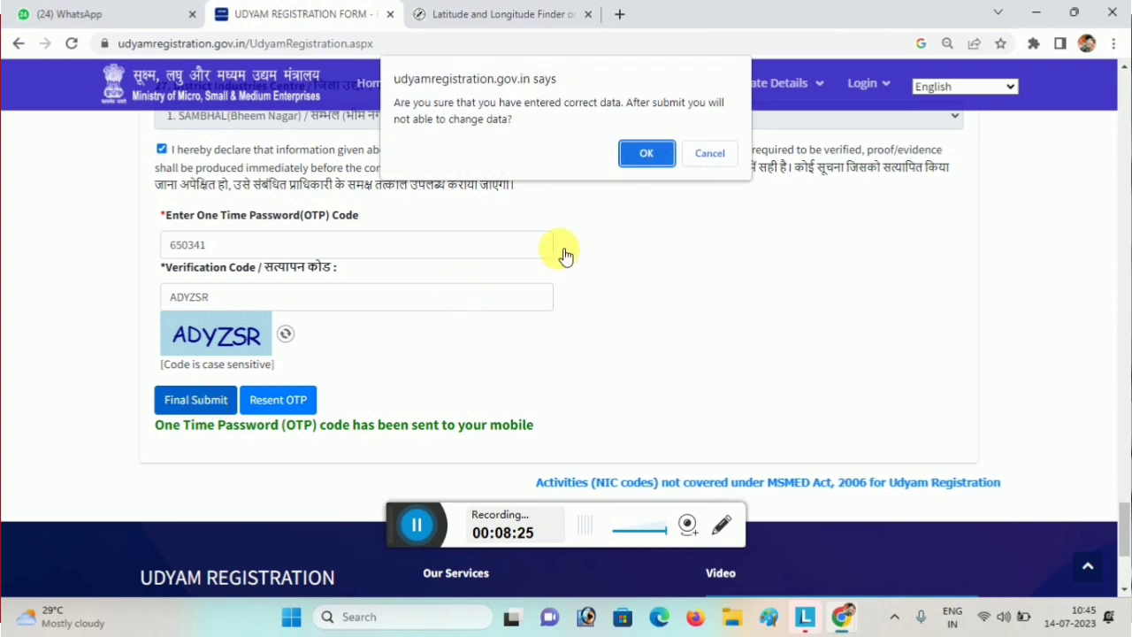
pyautogui.click(649, 152)
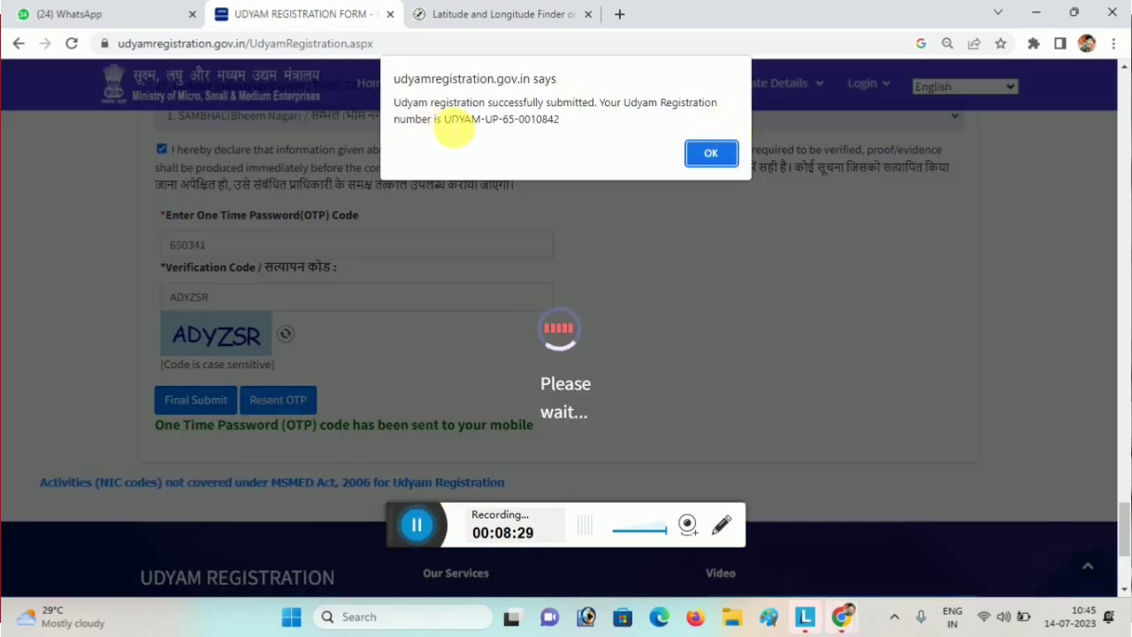
# - Dismiss the success alert and select the thank-you message showing the new Udyam Registration Number
pyautogui.doubleClick(460, 120)
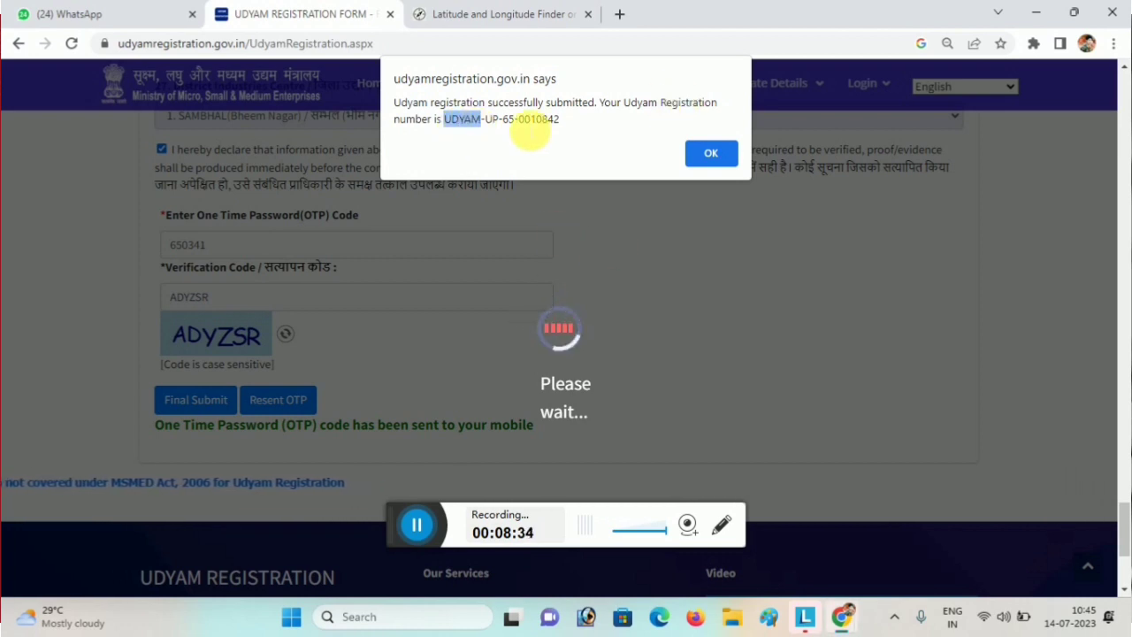
pyautogui.click(417, 526)
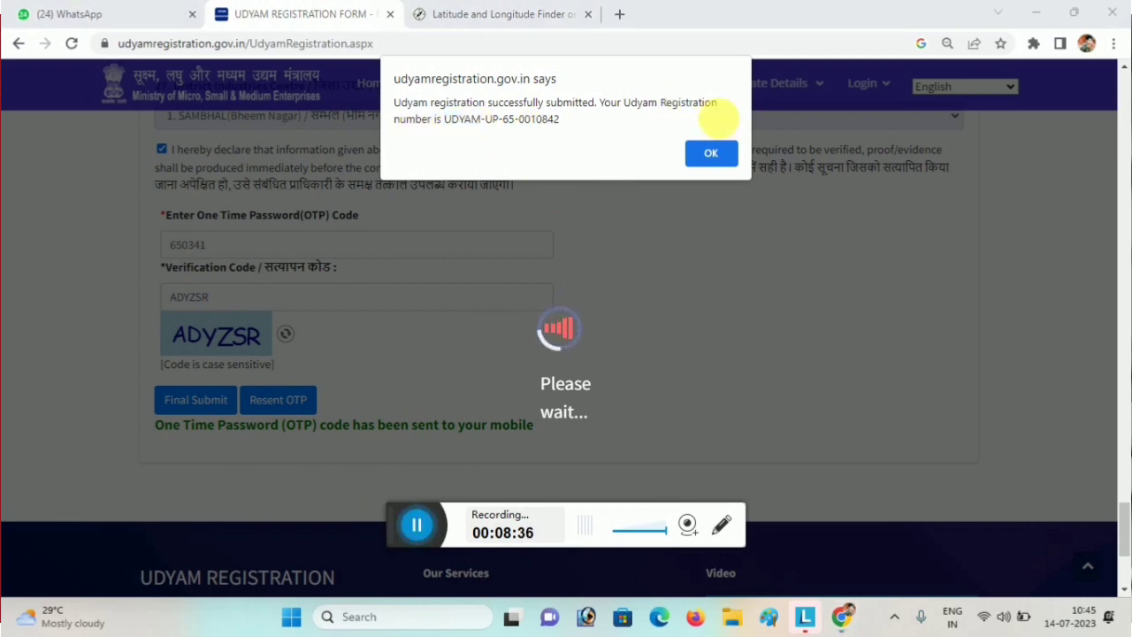
pyautogui.click(714, 155)
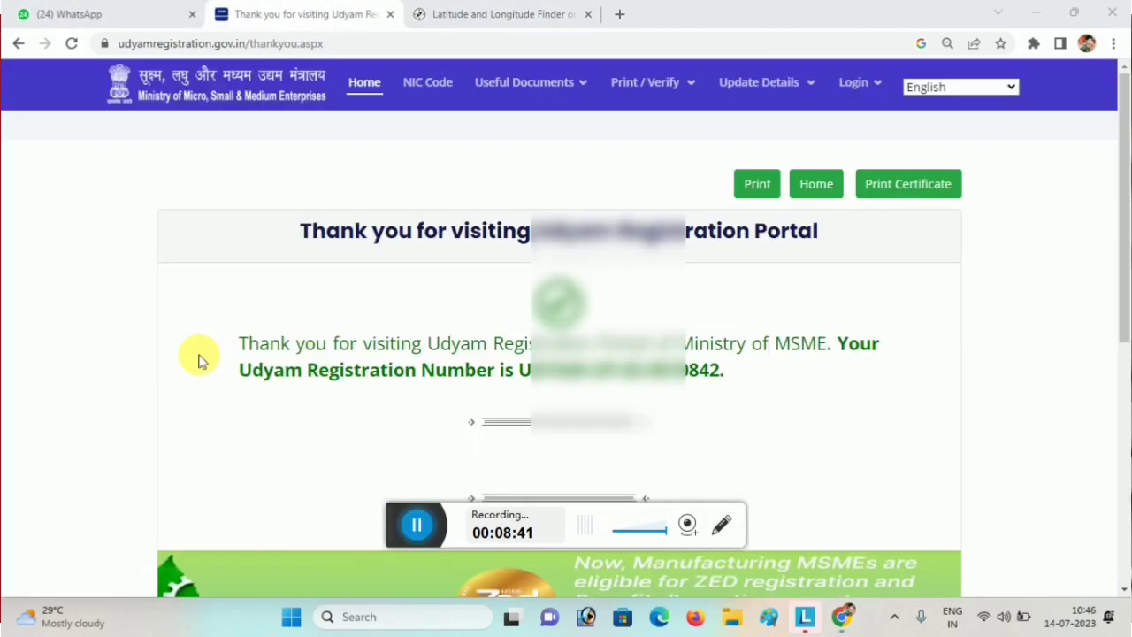
pyautogui.moveTo(197, 356); pyautogui.dragTo(928, 378)
pyautogui.moveTo(1120, 223)
pyautogui.mouseDown()
pyautogui.moveTo(1106, 362)
pyautogui.moveTo(1122, 215)
pyautogui.mouseUp()
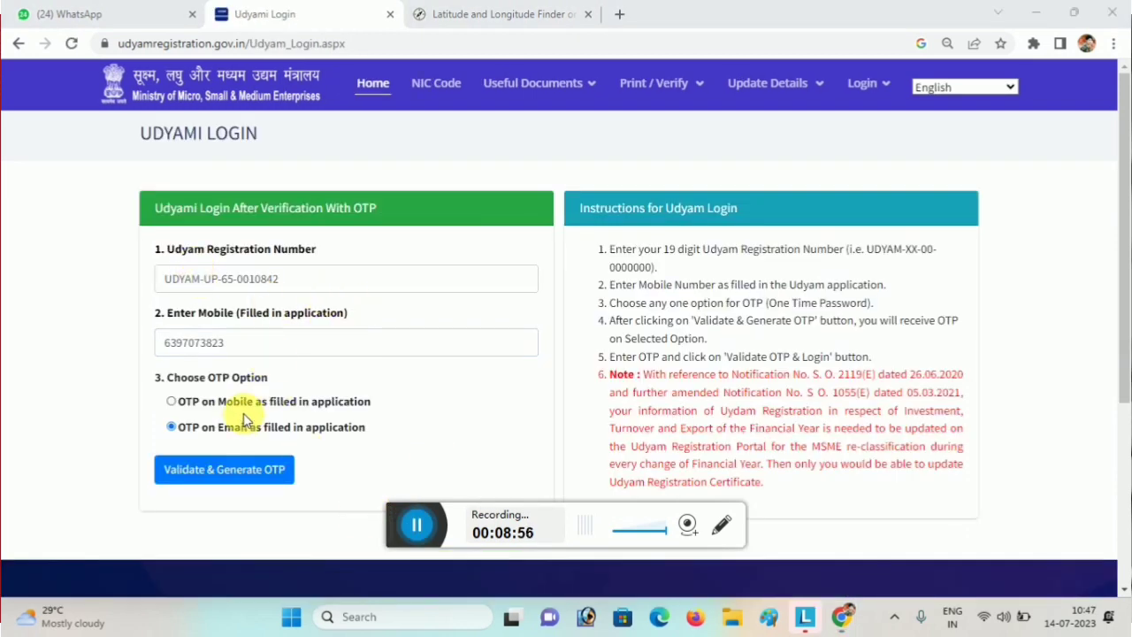
# - Choose 'OTP on Mobile' and request a login one-time password
pyautogui.click(172, 401)
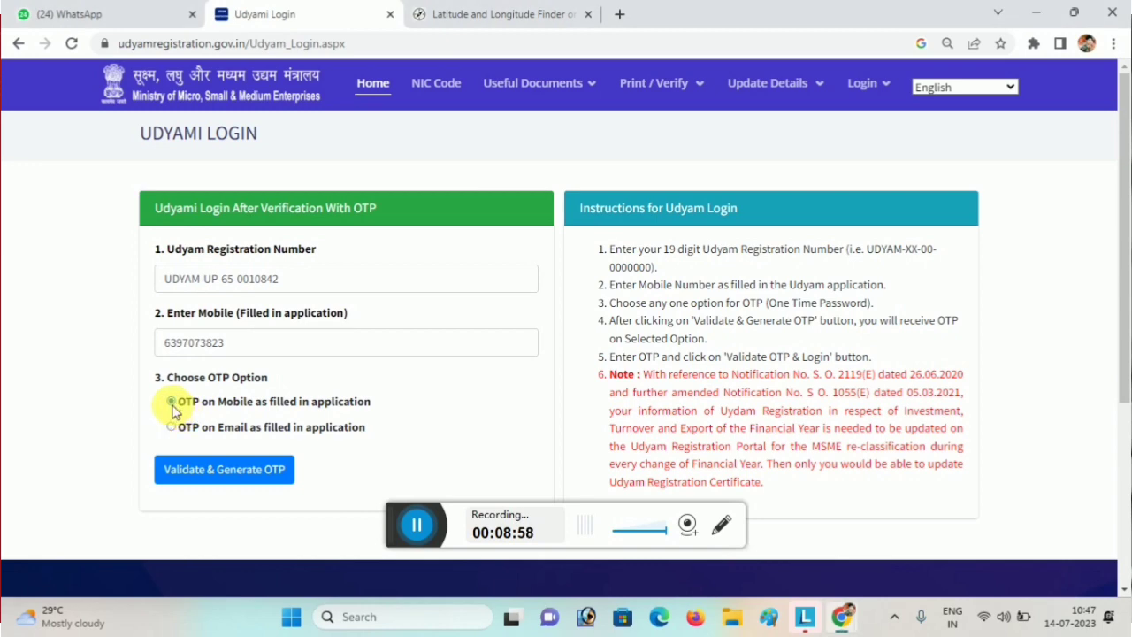
pyautogui.click(208, 478)
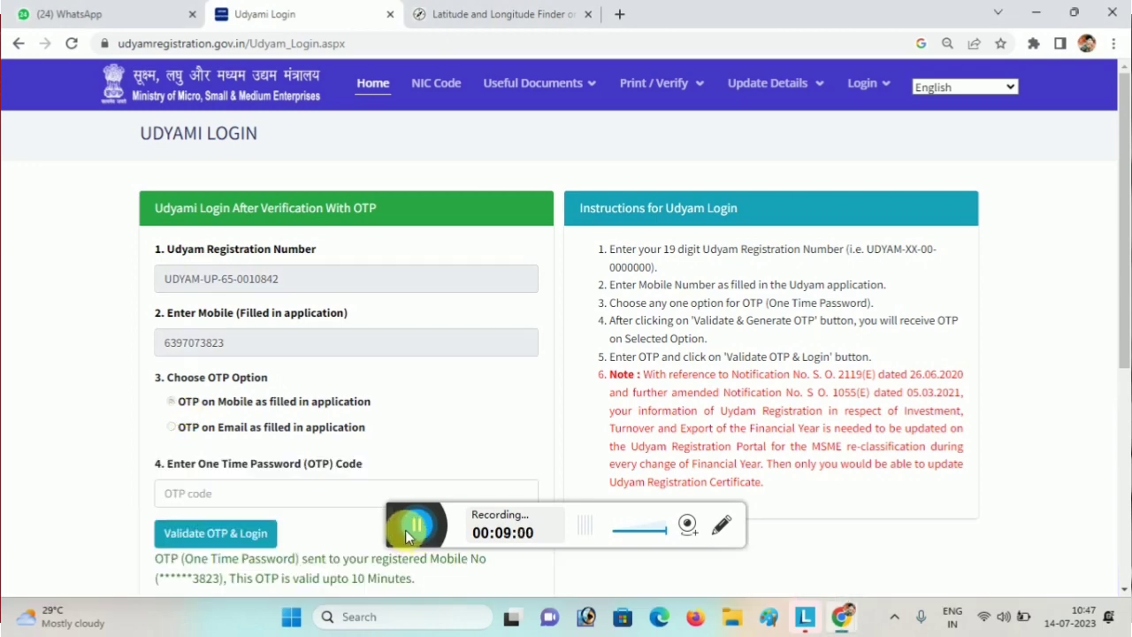
pyautogui.scroll(-2, 380, 504)
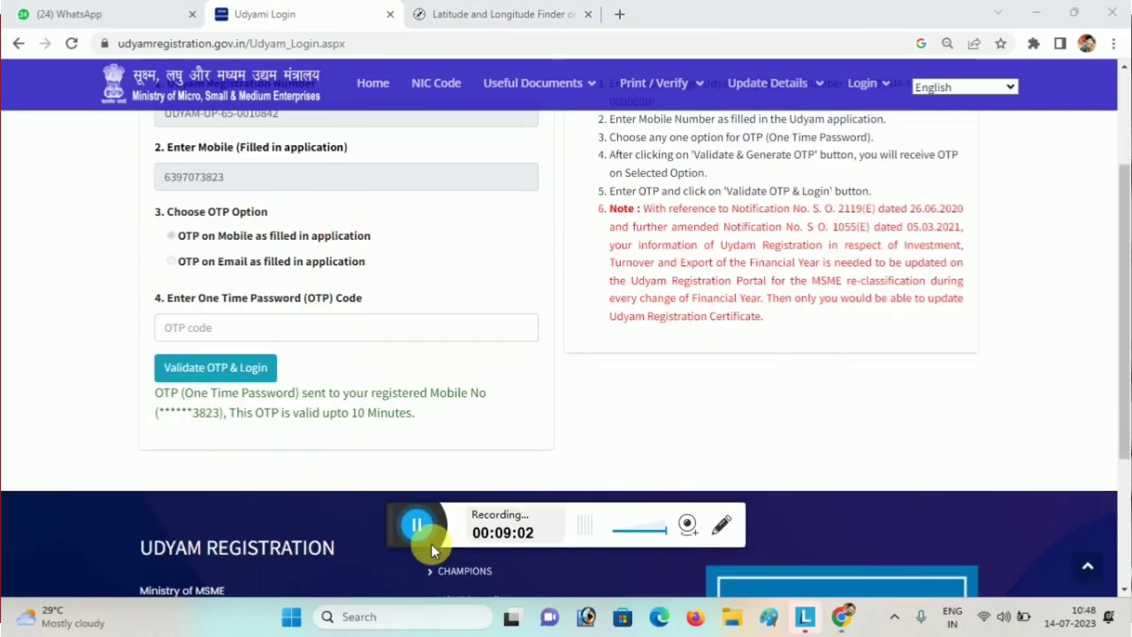
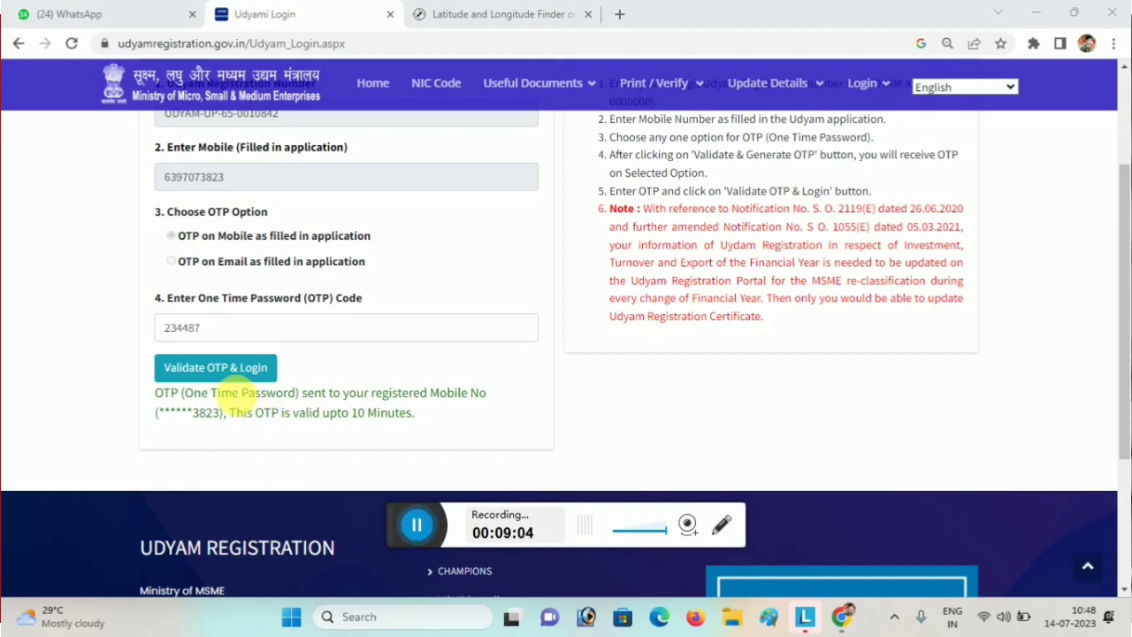
# - Enter the received OTP, log in, and open the printable Udyam Registration Certificate
pyautogui.click(240, 367)
pyautogui.click(431, 526)
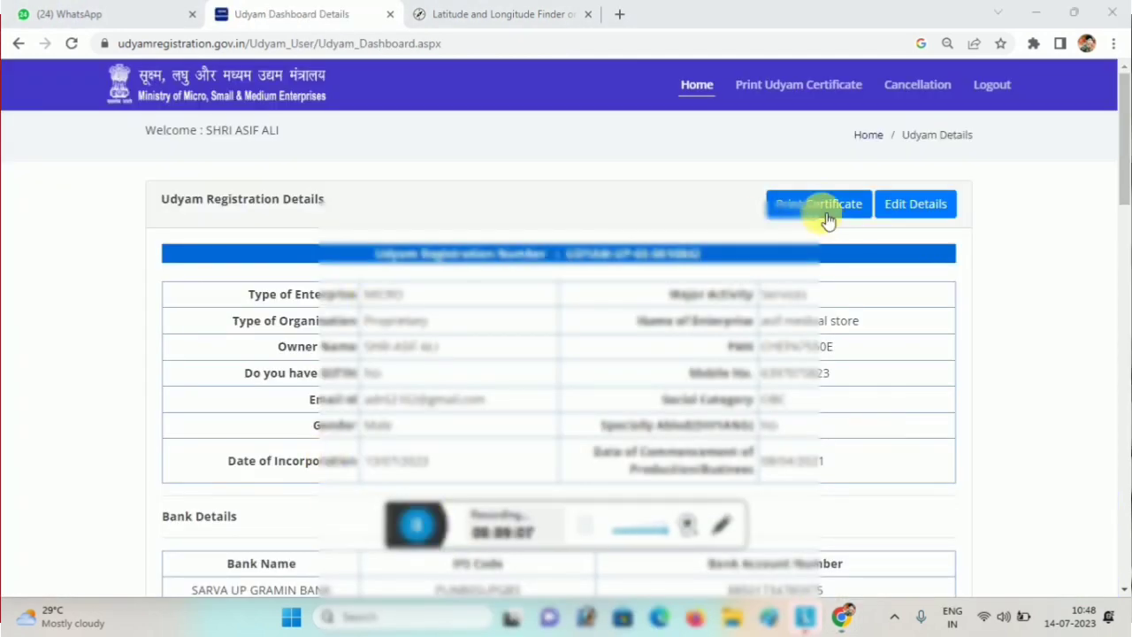
pyautogui.click(827, 220)
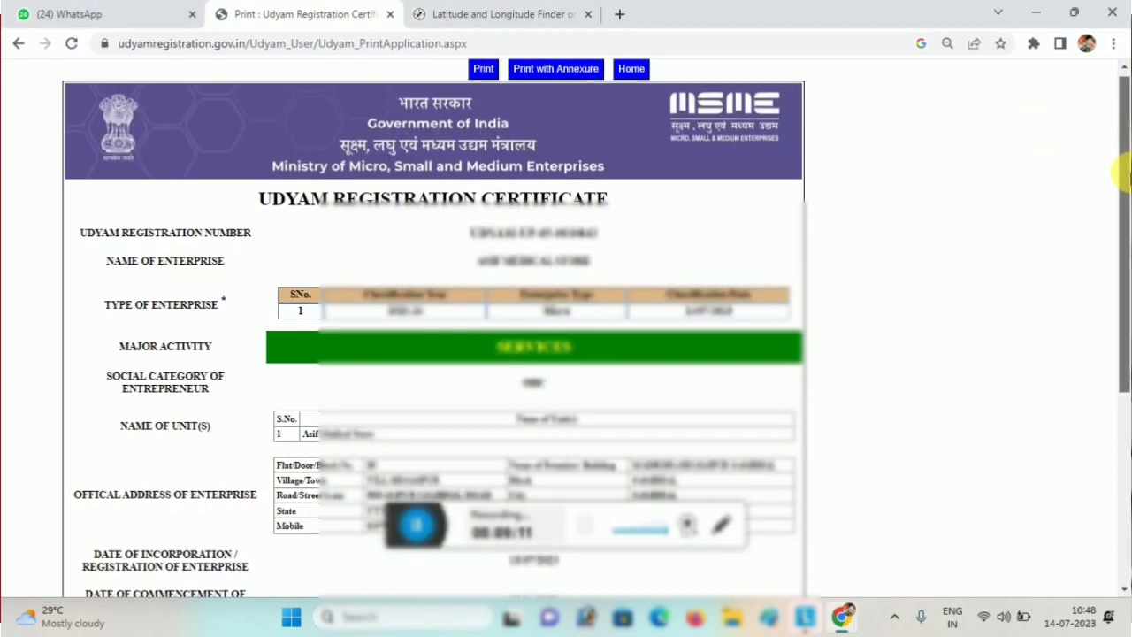
# - Print the Udyam Registration Certificate, select its registration number, then return to the portal home page
pyautogui.moveTo(1126, 170); pyautogui.dragTo(1128, 49)
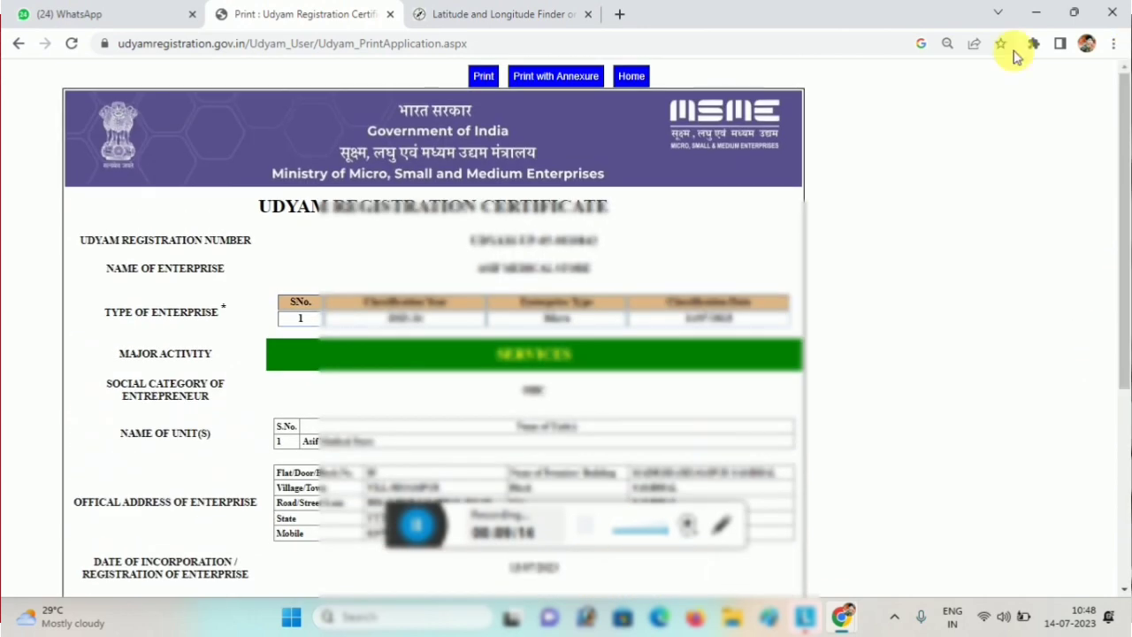
pyautogui.click(489, 79)
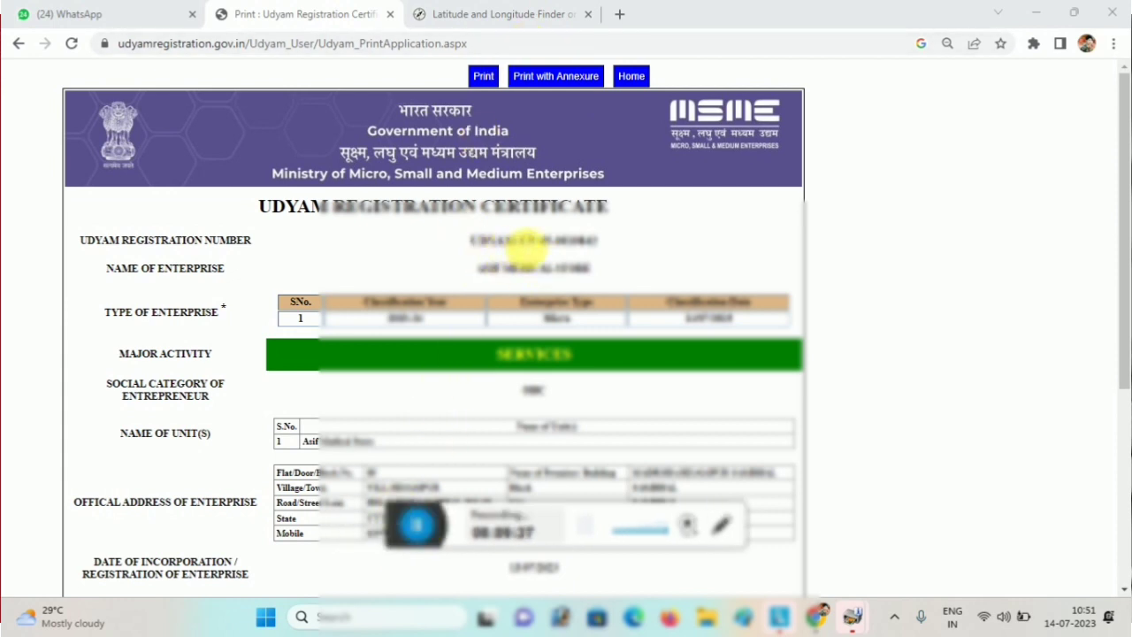
pyautogui.tripleClick(522, 241)
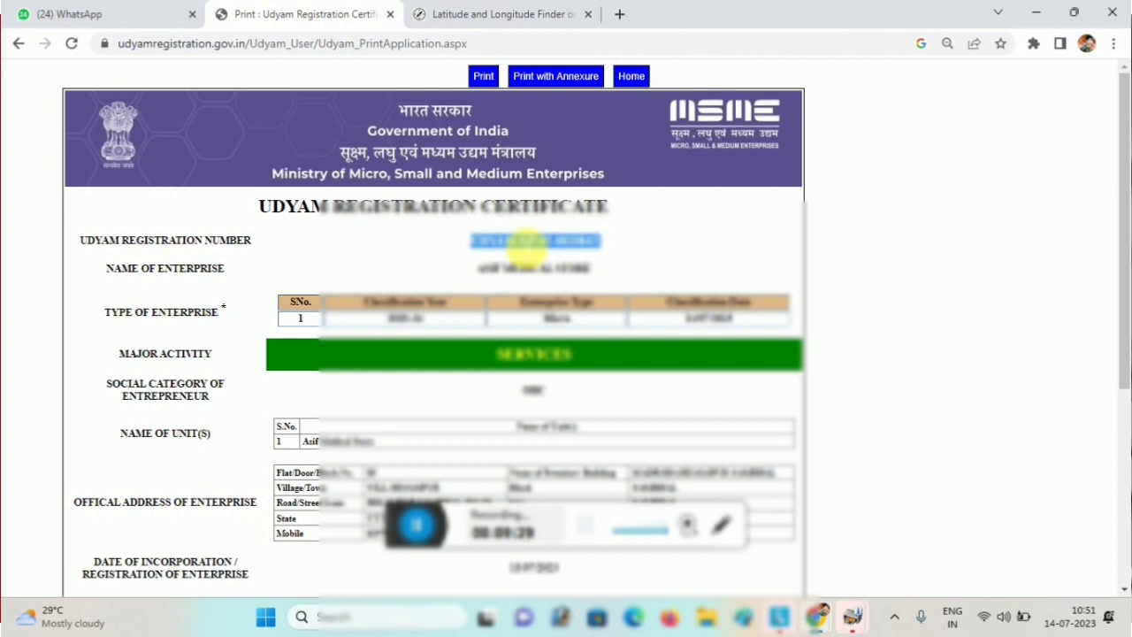
pyautogui.click(630, 77)
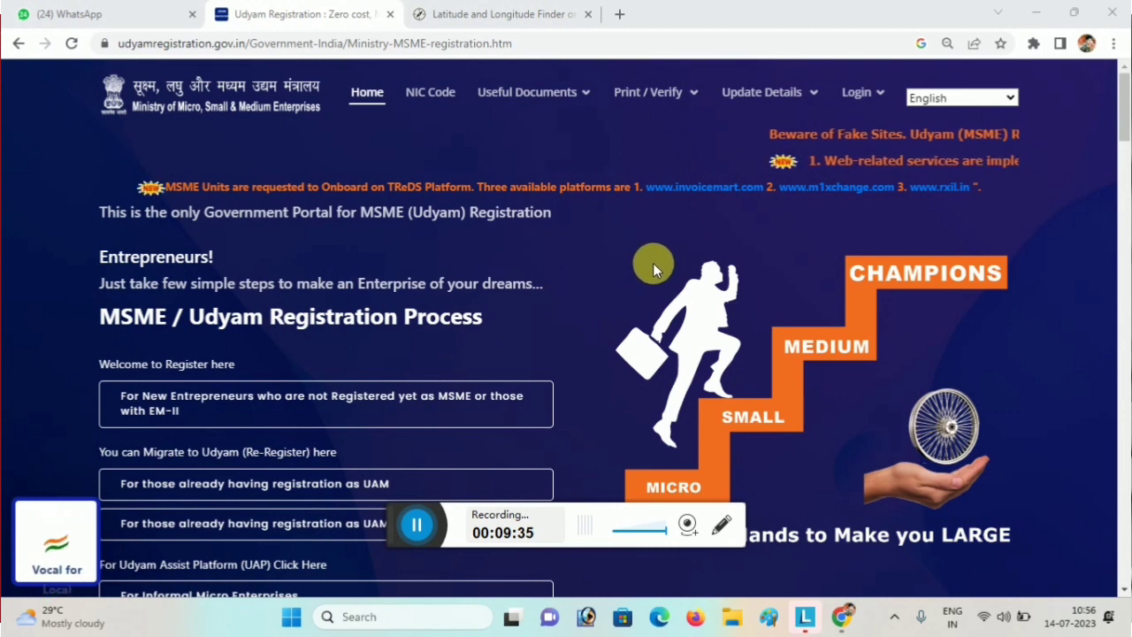
# - Open the Forgot Udyam/UAM No. recovery page from the Print / Verify menu
pyautogui.moveTo(686, 96)
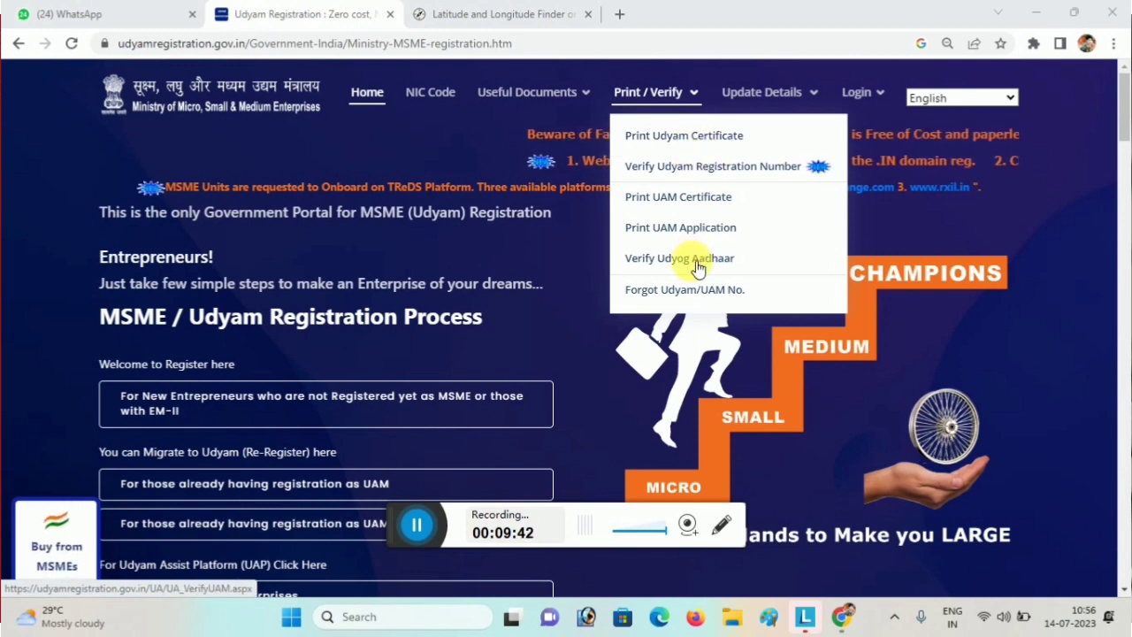
pyautogui.click(709, 293)
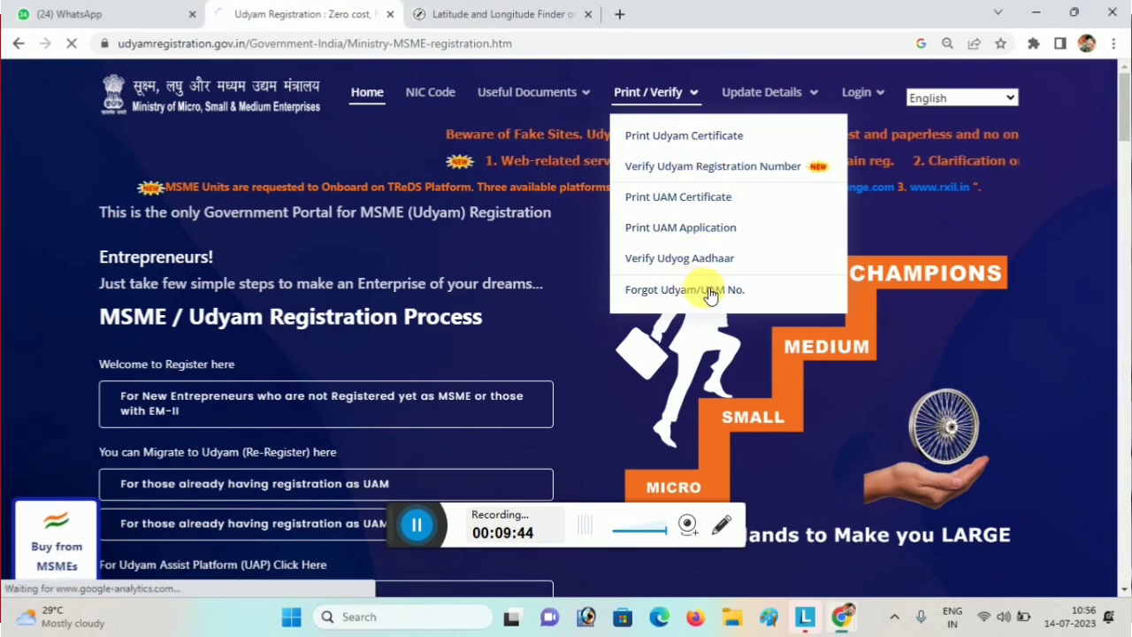
pyautogui.click(472, 493)
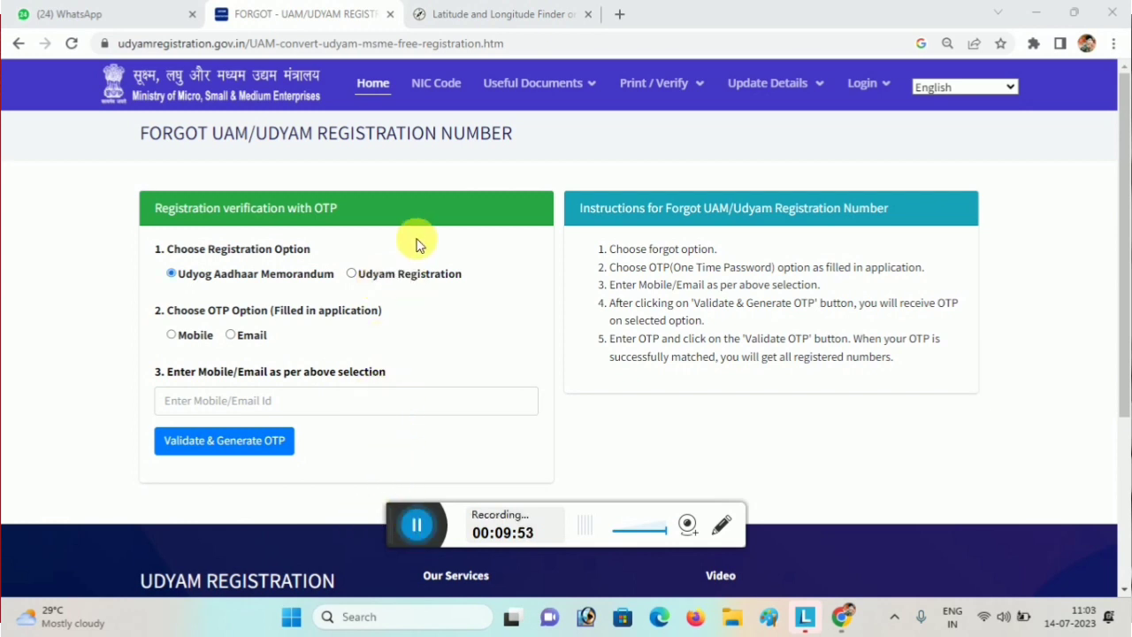
# - Choose Mobile verification, enter the registered mobile number, and request a recovery OTP
pyautogui.click(173, 335)
pyautogui.click(194, 400)
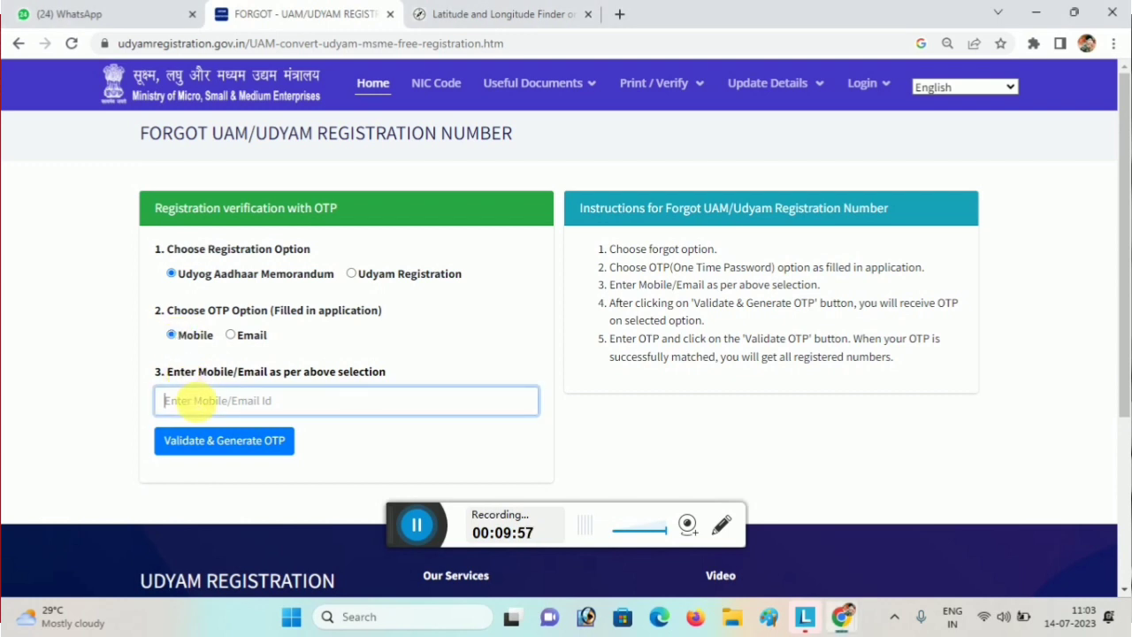
pyautogui.click(417, 525)
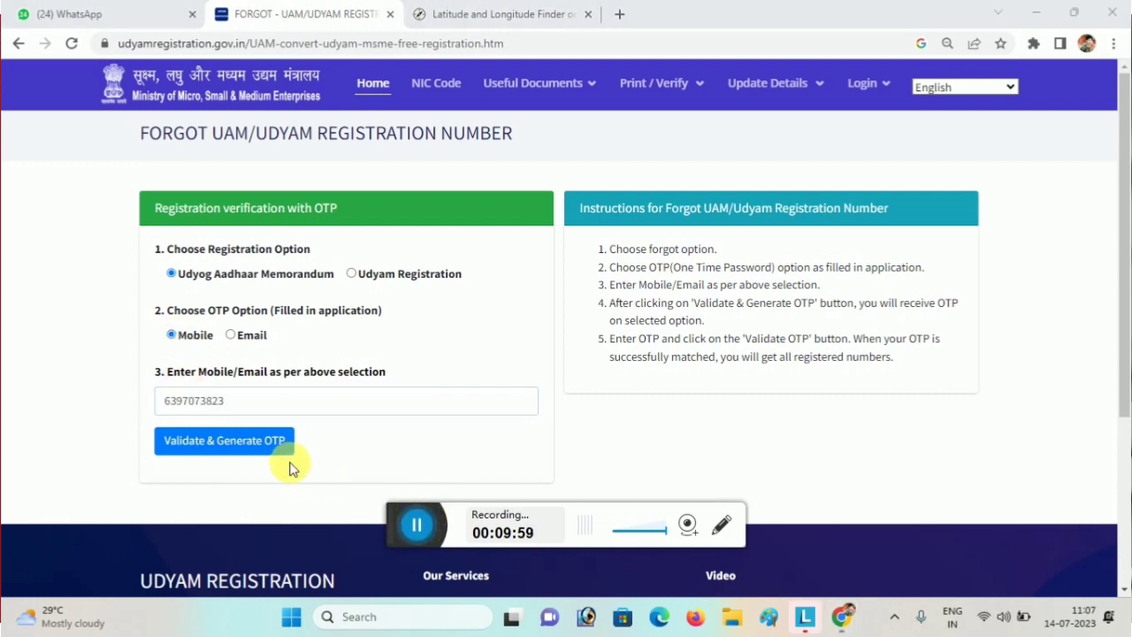
pyautogui.click(282, 446)
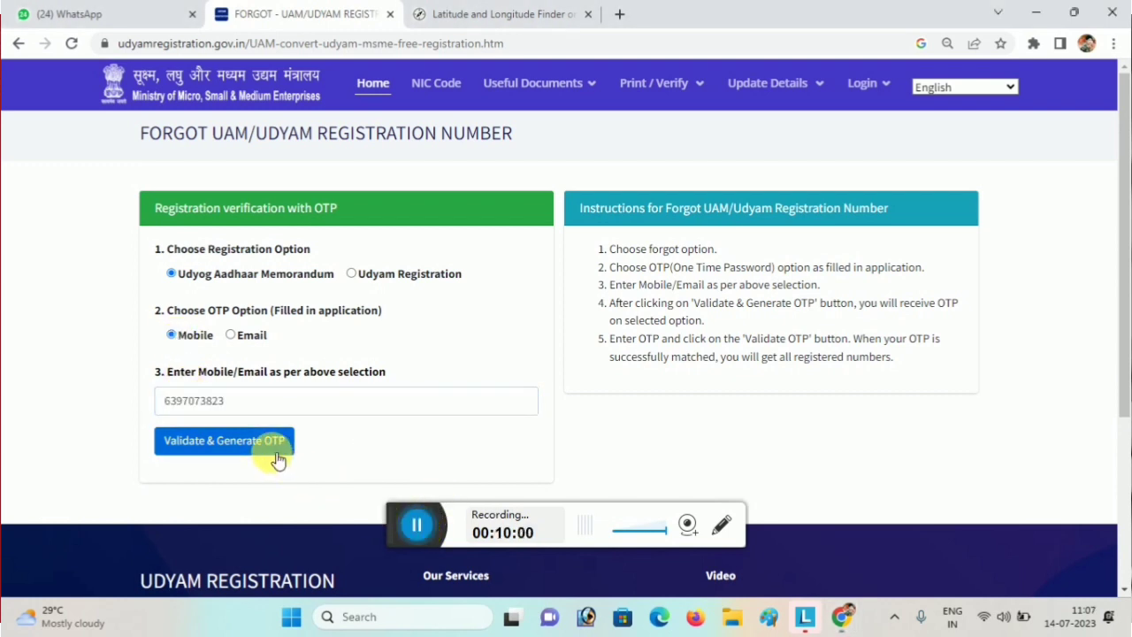
pyautogui.click(417, 524)
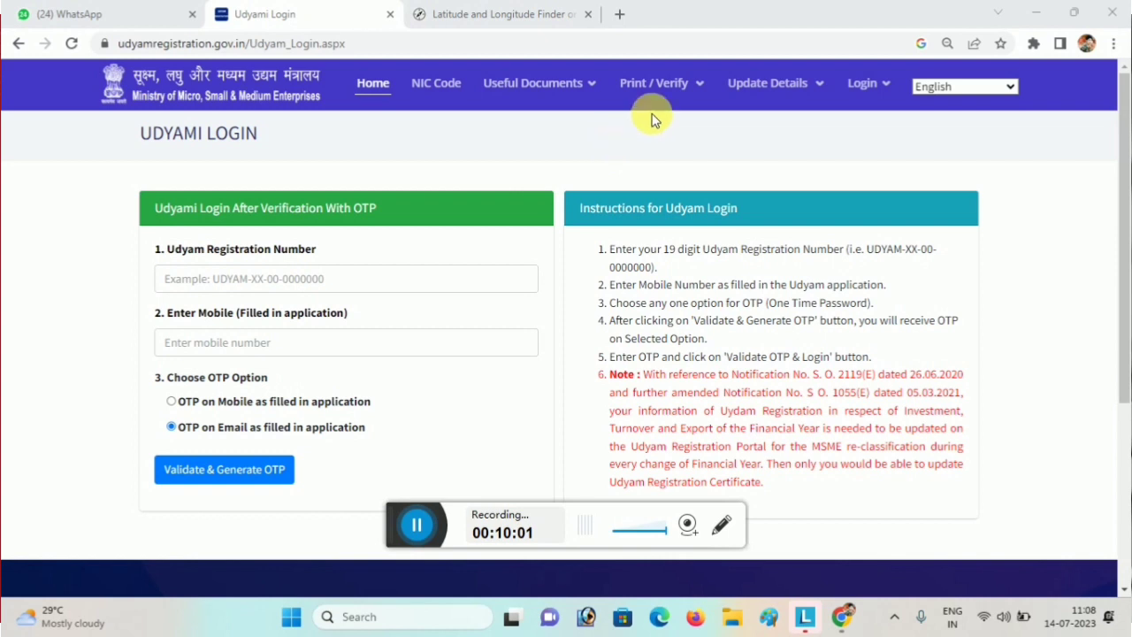
# - Fill in the Udyam registration number and the registered mobile number on the login form
pyautogui.moveTo(672, 92)
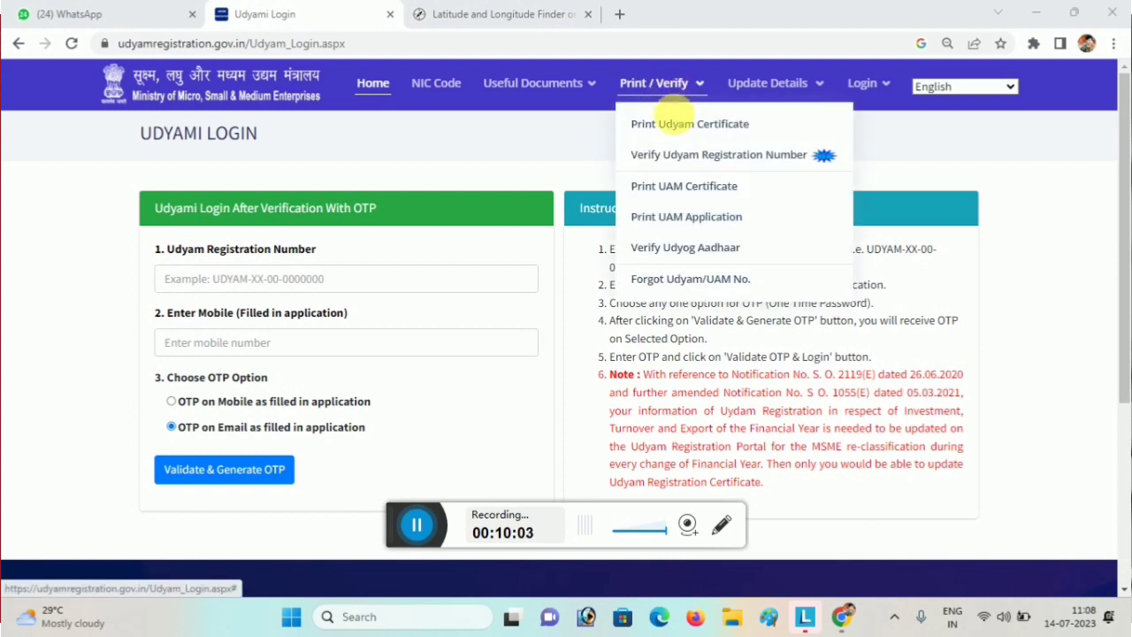
pyautogui.moveTo(760, 85)
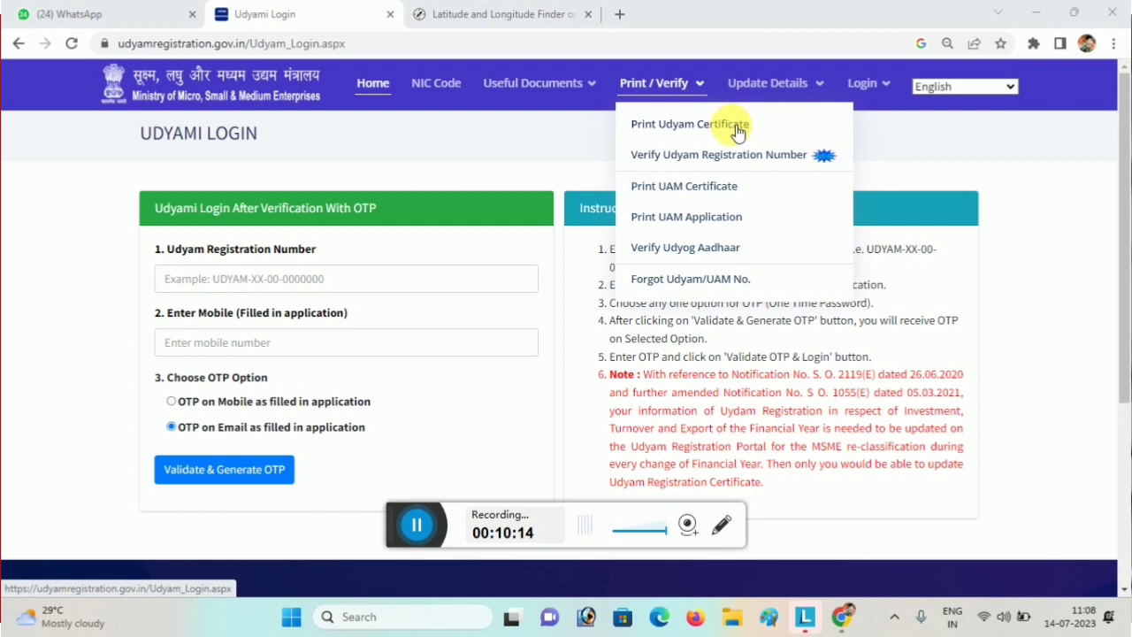
pyautogui.click(414, 528)
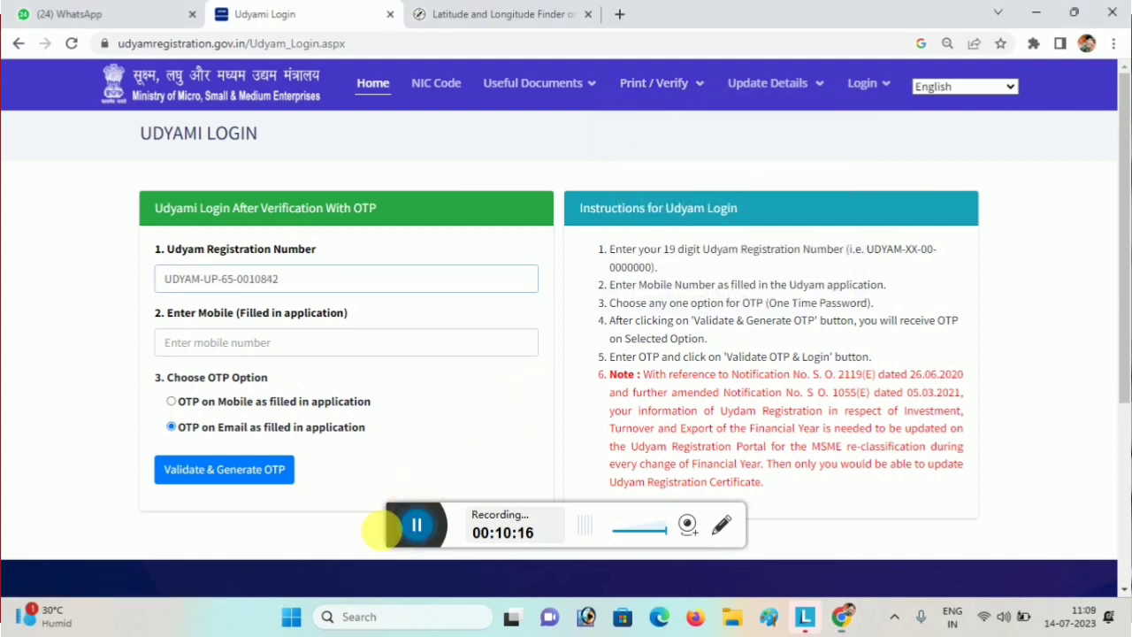
pyautogui.click(349, 352)
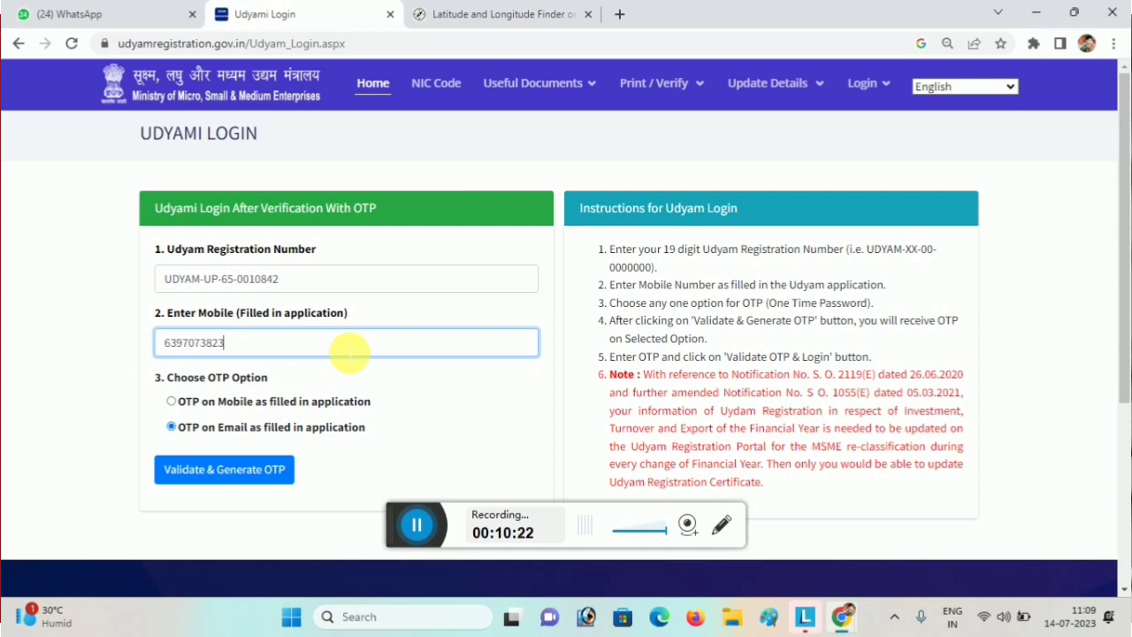
# - Request and validate the login OTP, then open the Udyam Registration Certificate
pyautogui.click(279, 472)
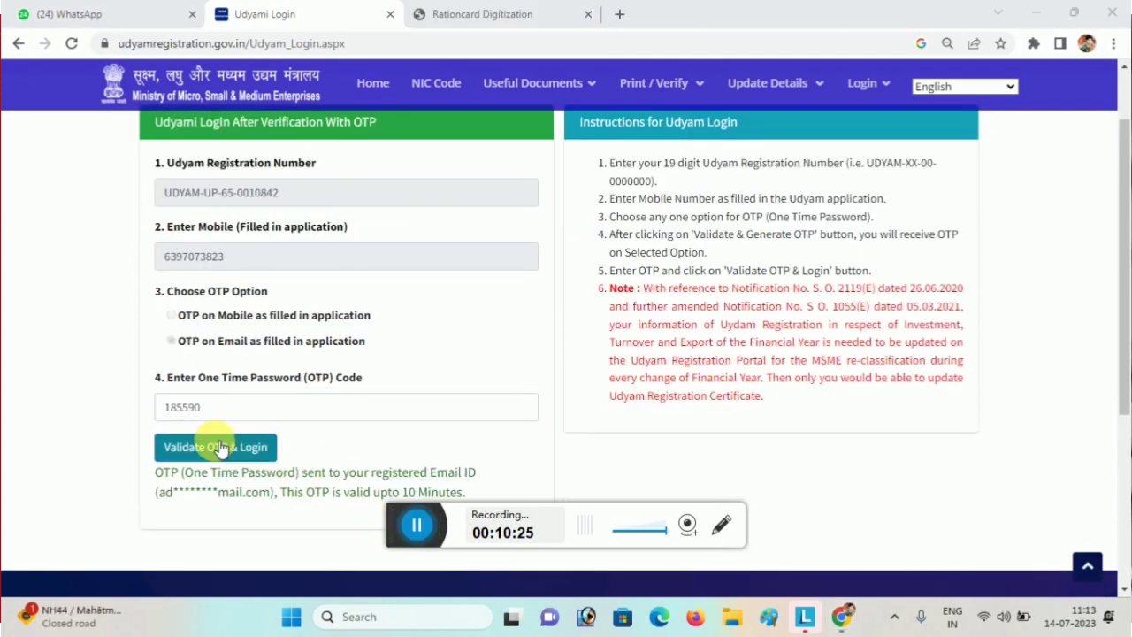
pyautogui.click(221, 449)
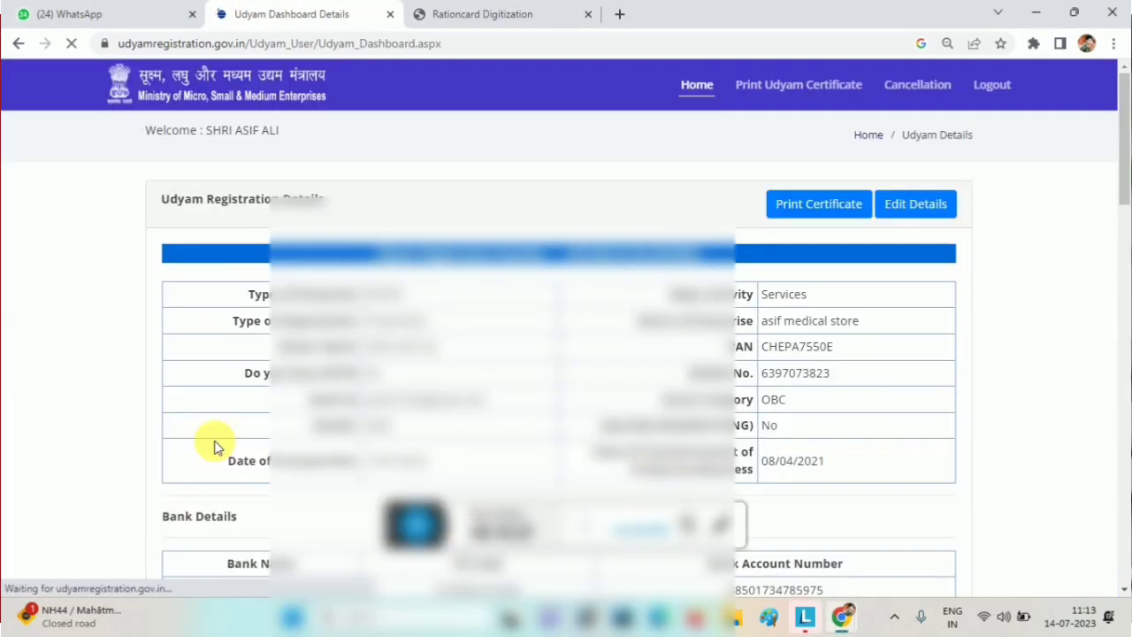
pyautogui.click(819, 204)
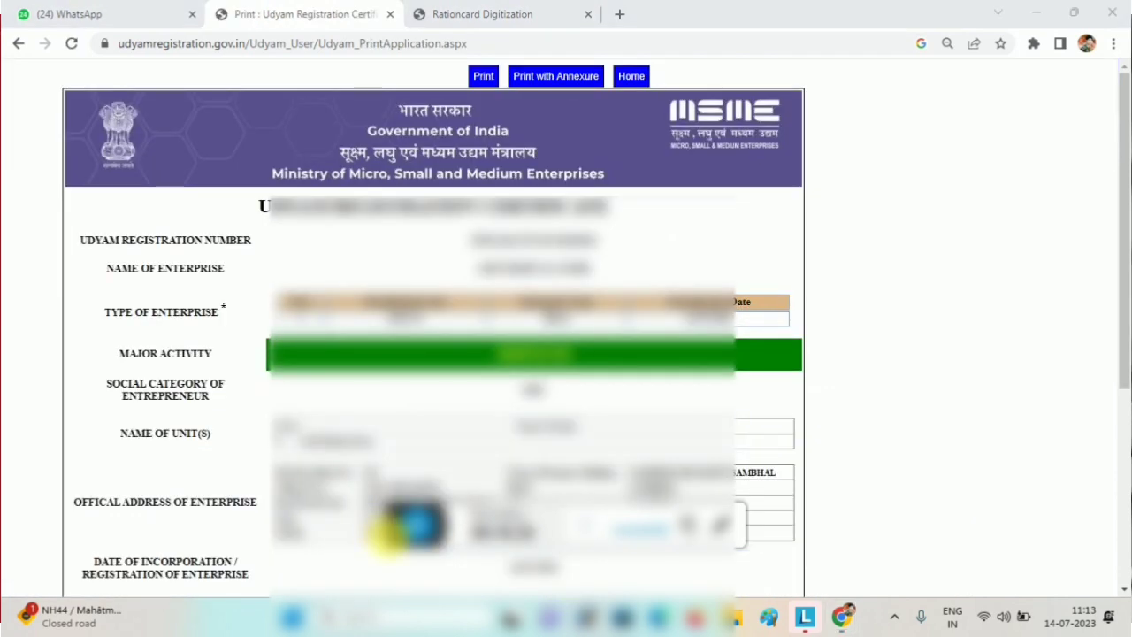